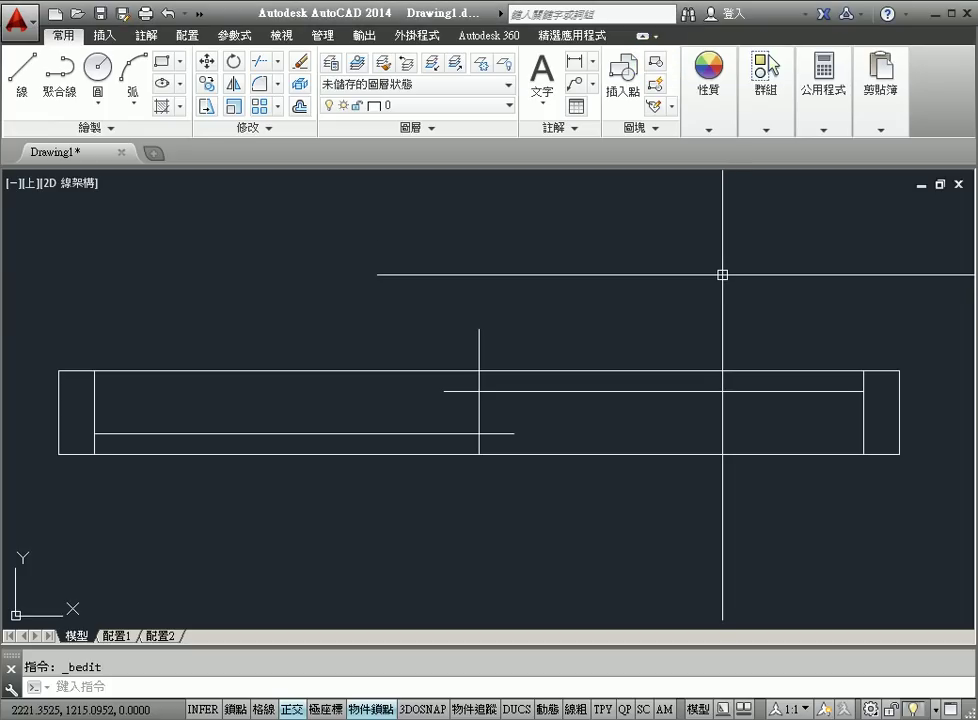
Create block W1 from the six window lines, with its base point at the lower-left corner.
key("Escape")
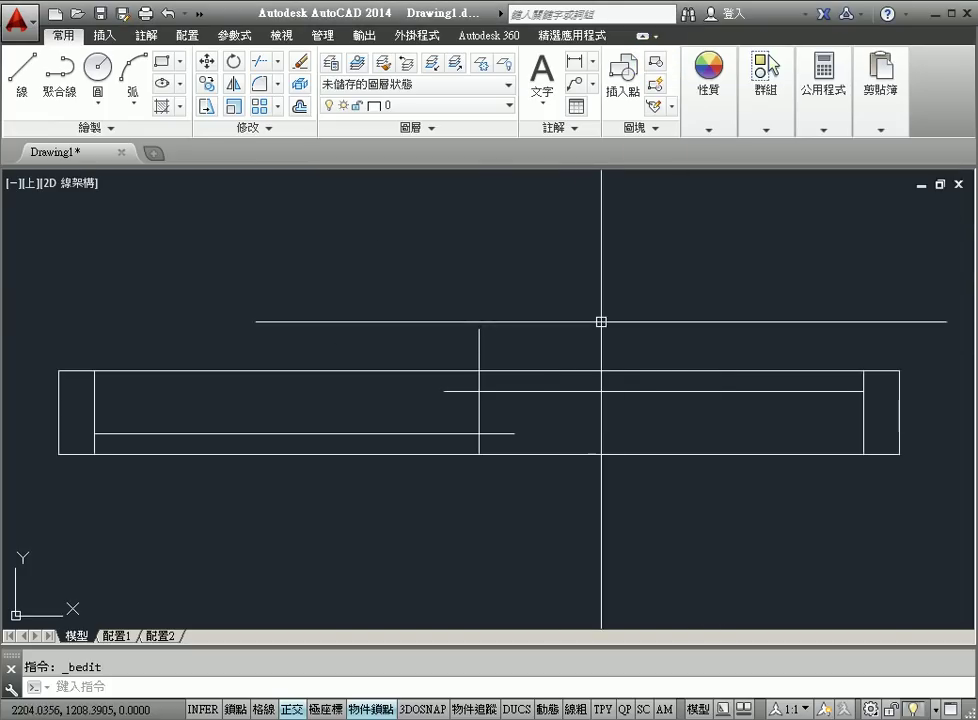
type("B")
key("Return")
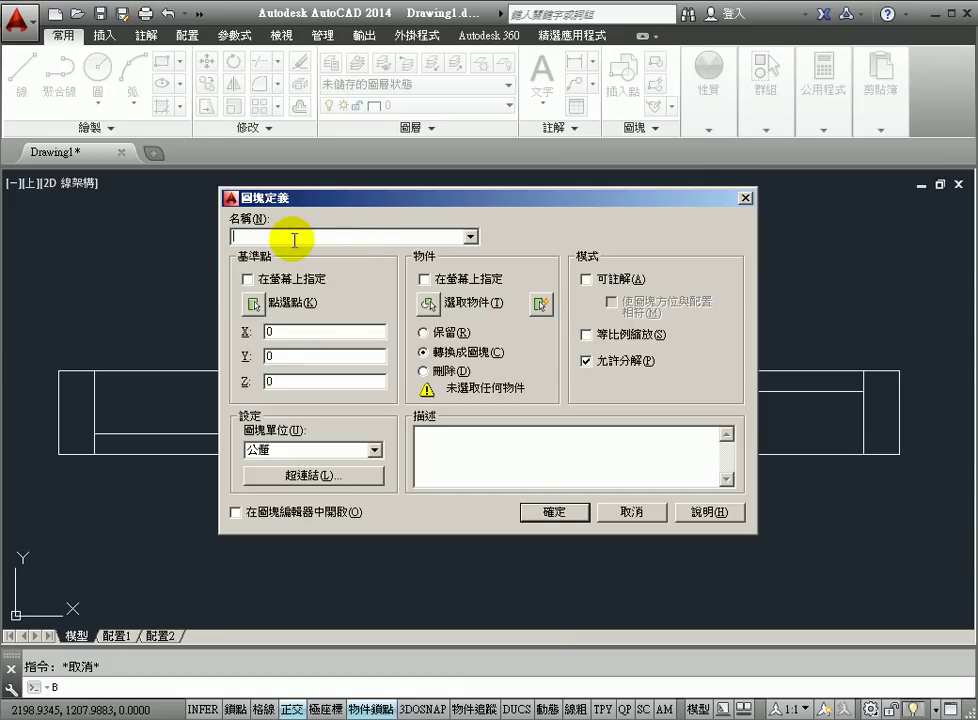
type("W1")
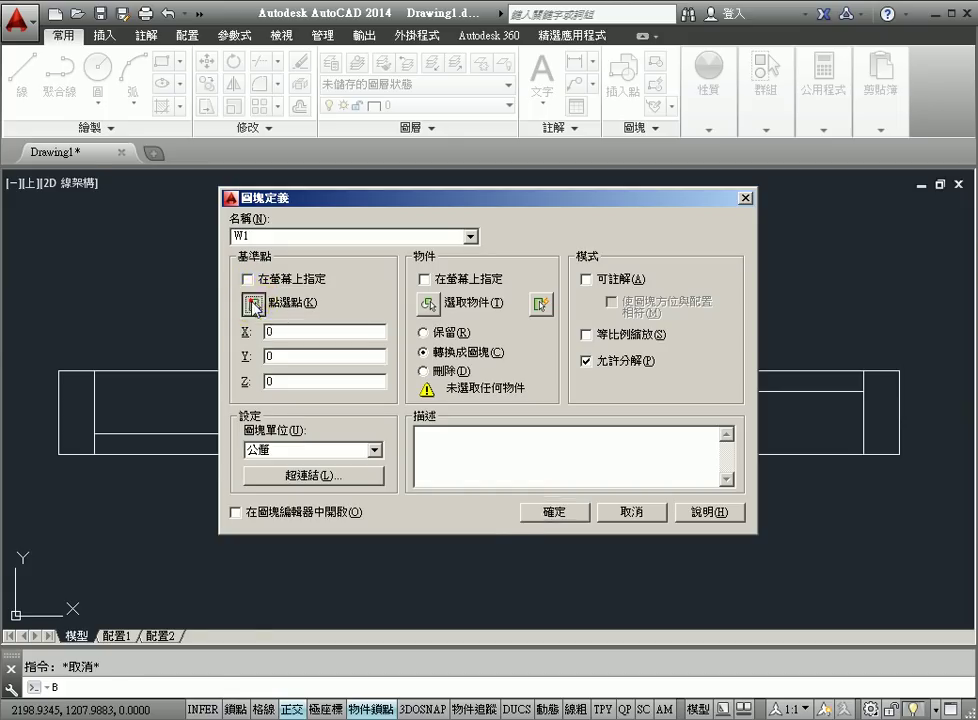
left_click(251, 305)
left_click(60, 456)
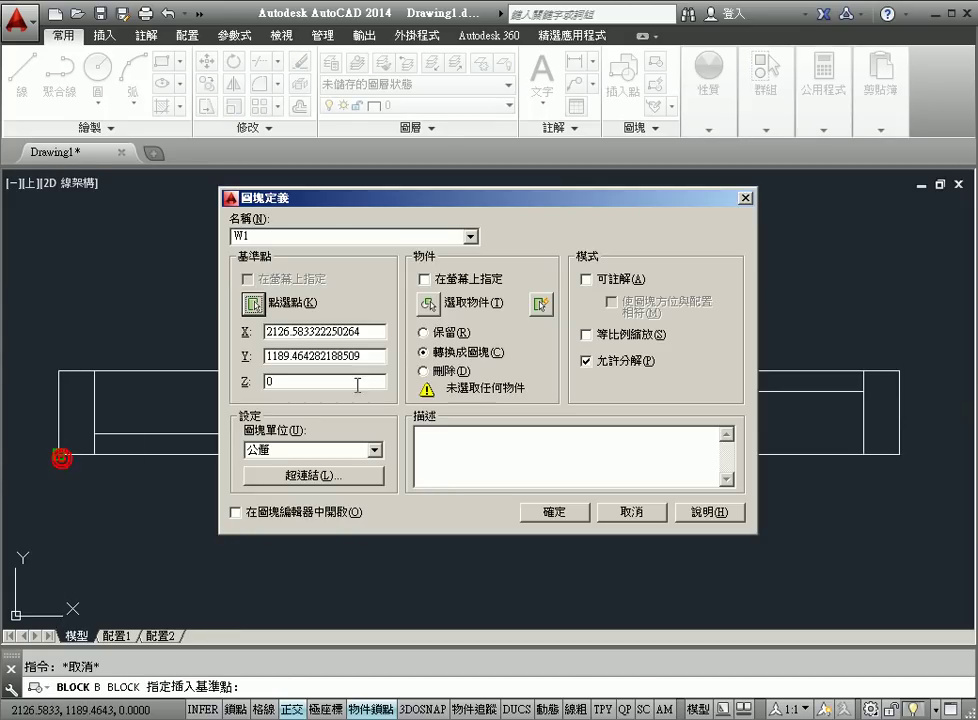
left_click(428, 304)
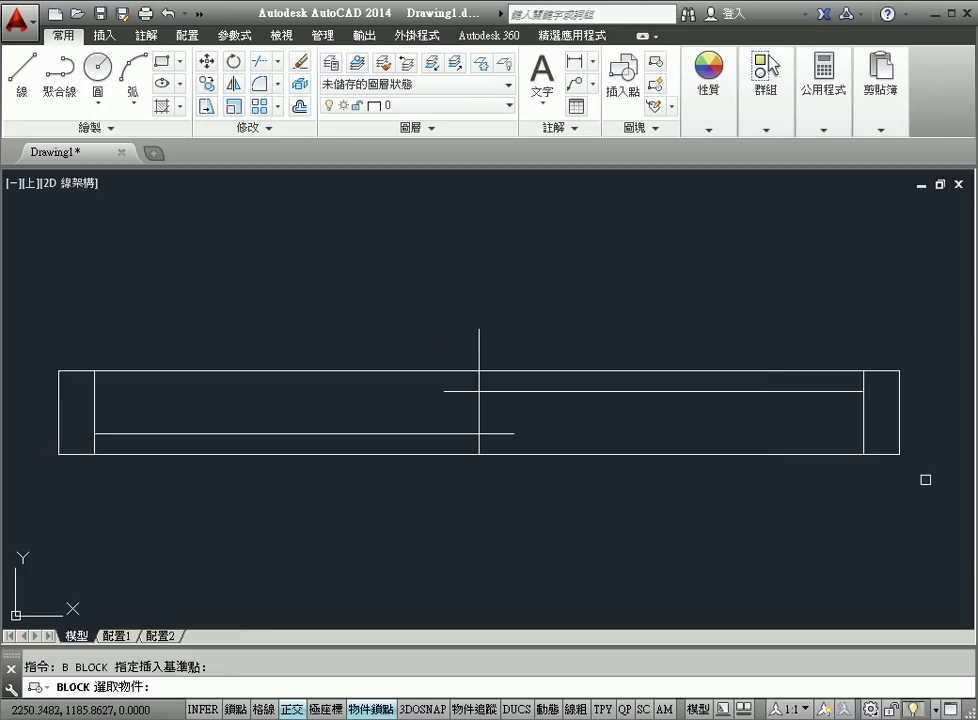
left_click(917, 479)
left_click(36, 309)
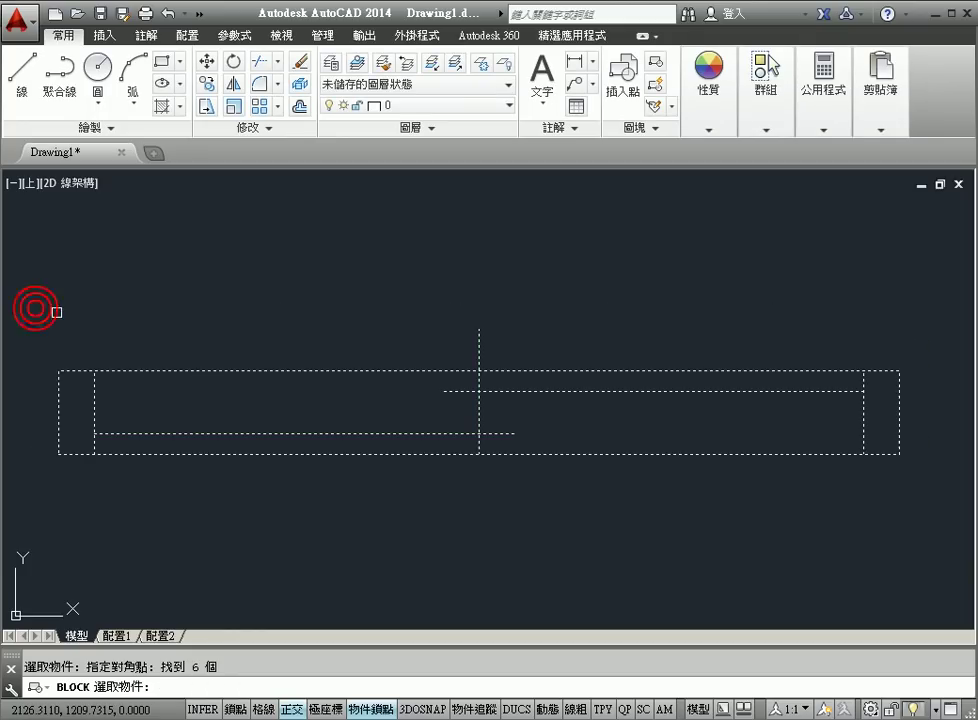
key("Return")
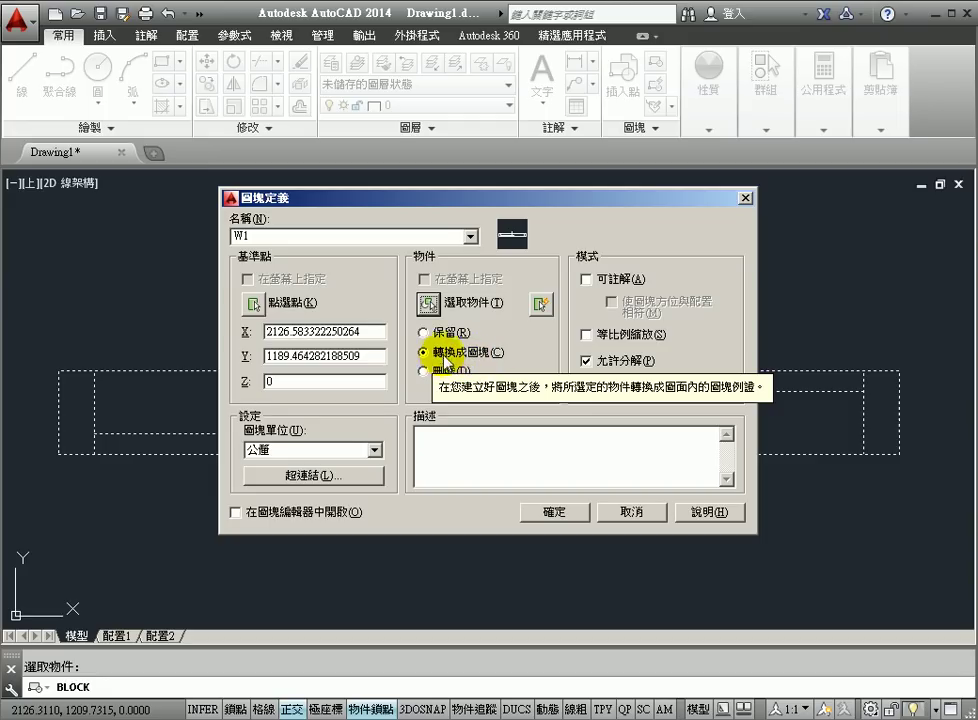
left_click(556, 513)
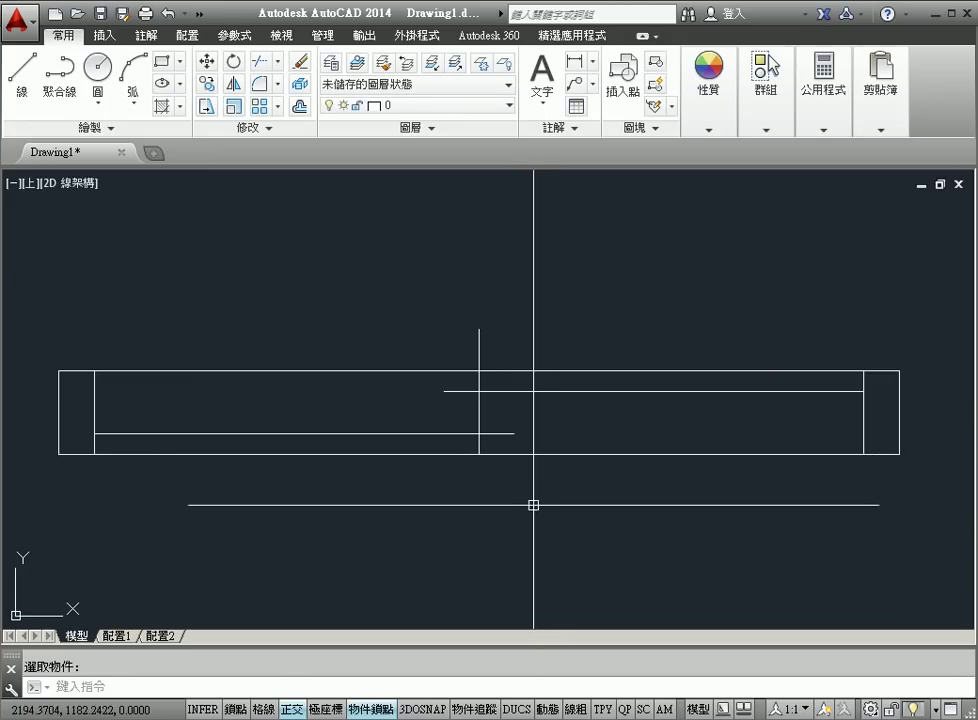
Open the W1 block definition in the Block Editor.
left_click(530, 455)
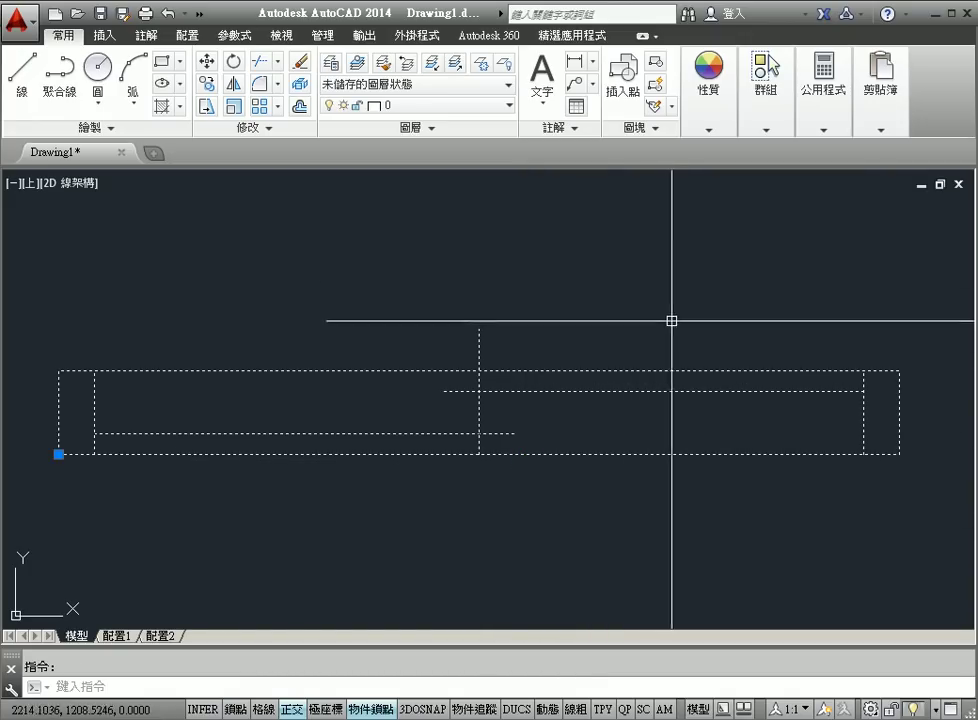
left_click(659, 105)
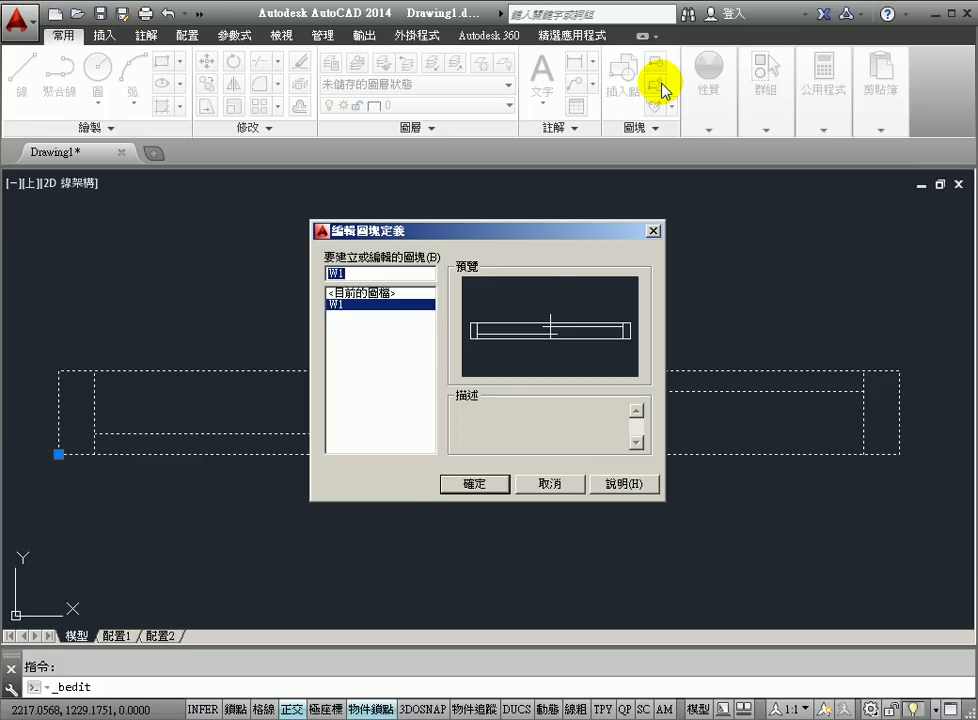
left_click(476, 485)
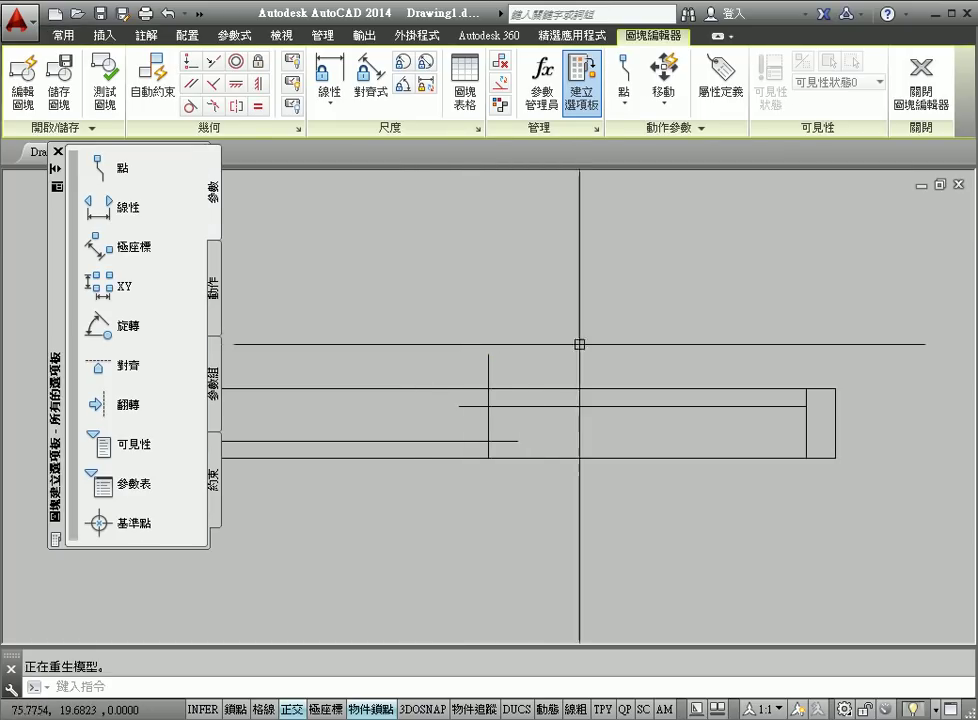
Frame the W1 lines in view and display the Parameter Sets palette.
scroll(505, 349, "down", 4)
scroll(515, 335, "up", 2)
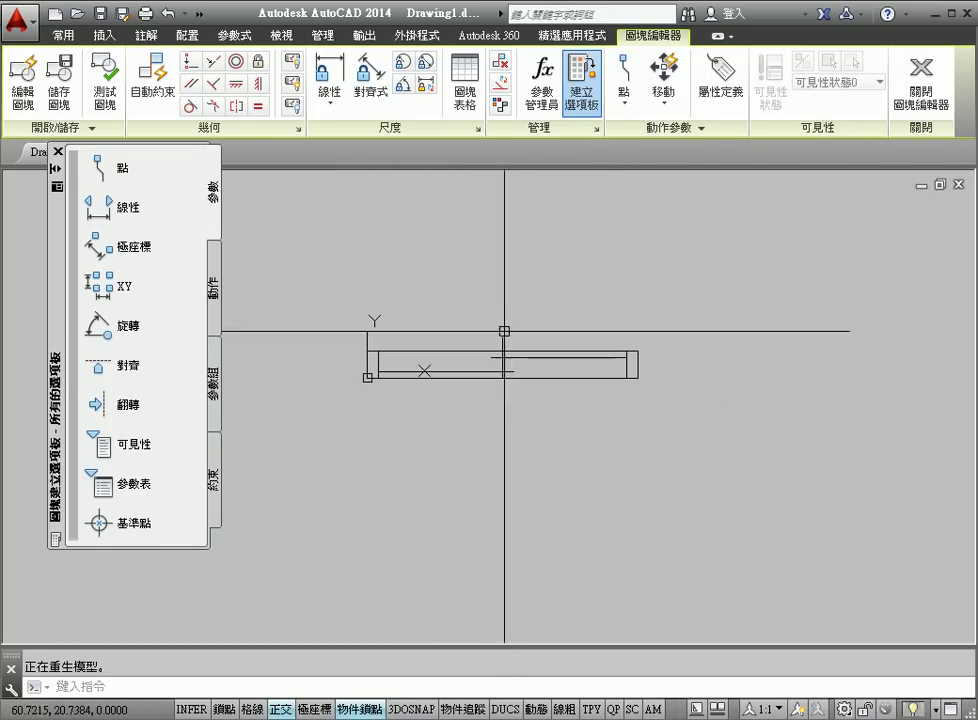
scroll(479, 355, "up", 2)
scroll(476, 355, "down", 1)
middle_click_drag(474, 354, 539, 325)
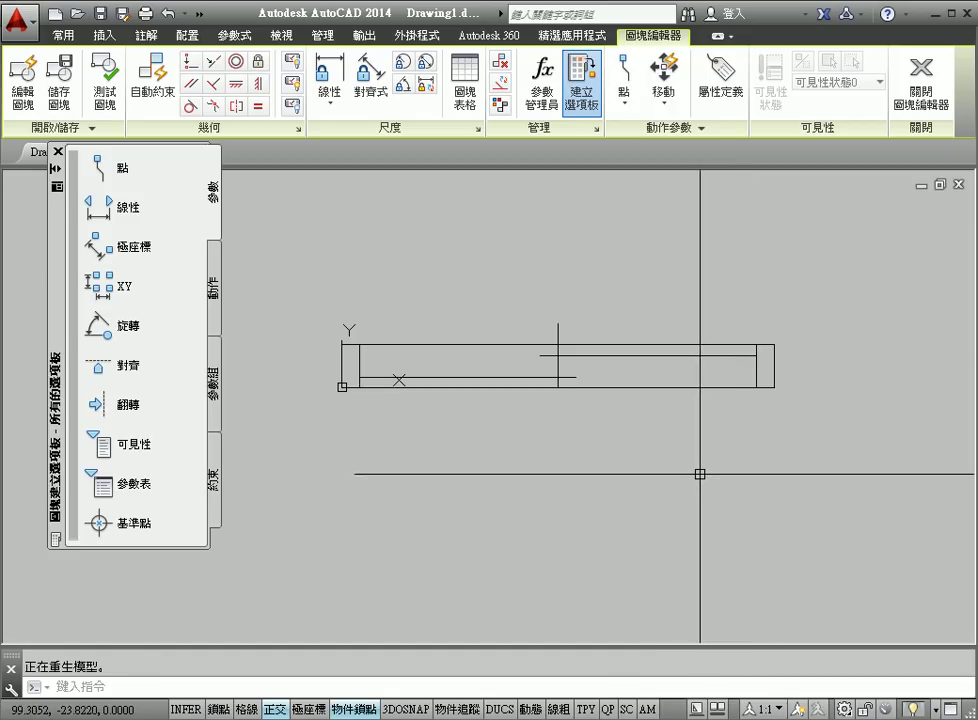
left_click(216, 382)
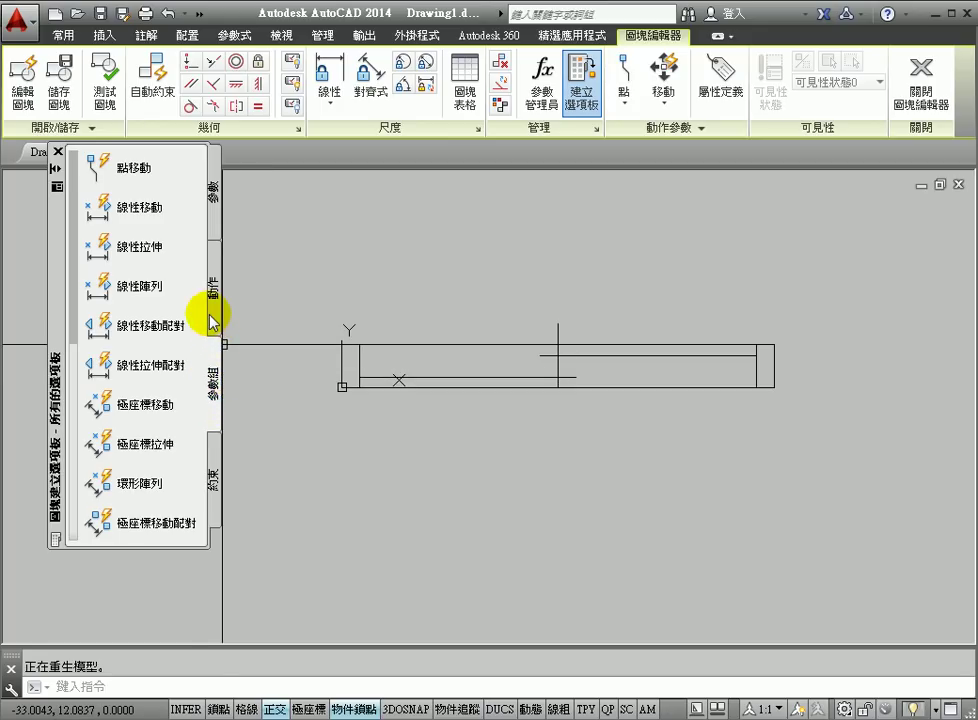
Add a Linear Stretch parameter 距離1 across the bottom corners, with its label below the window.
left_click(105, 252)
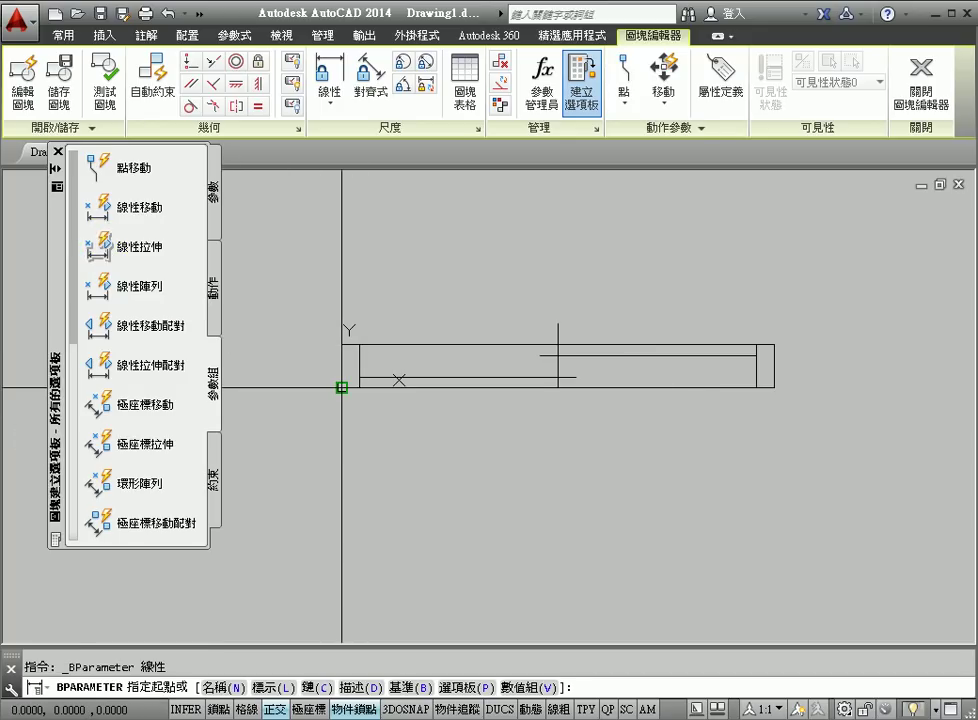
left_click(342, 387)
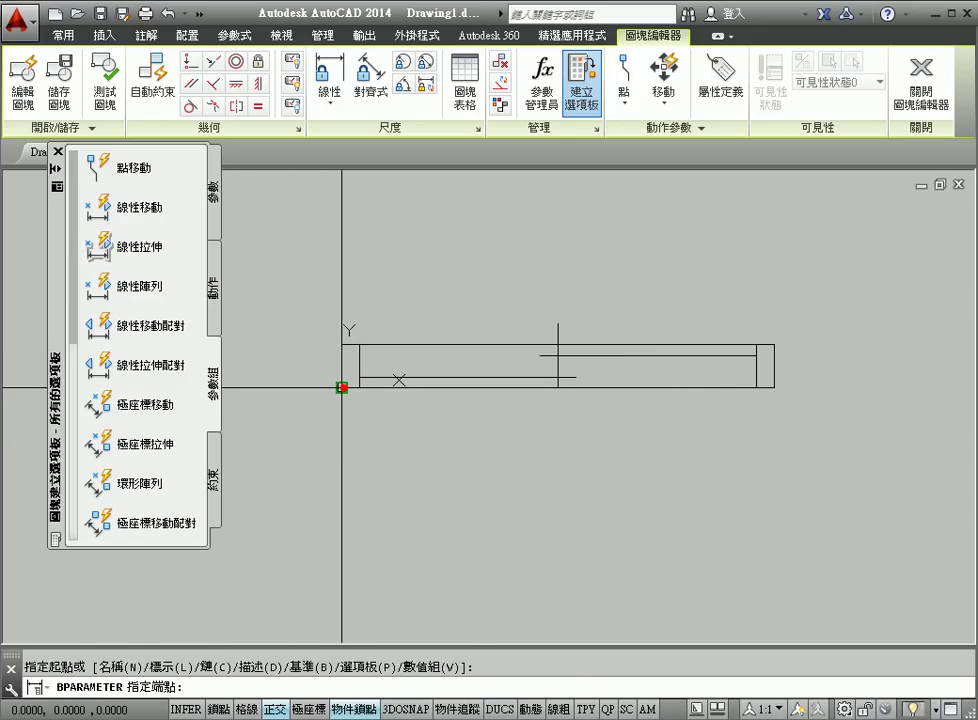
left_click(775, 388)
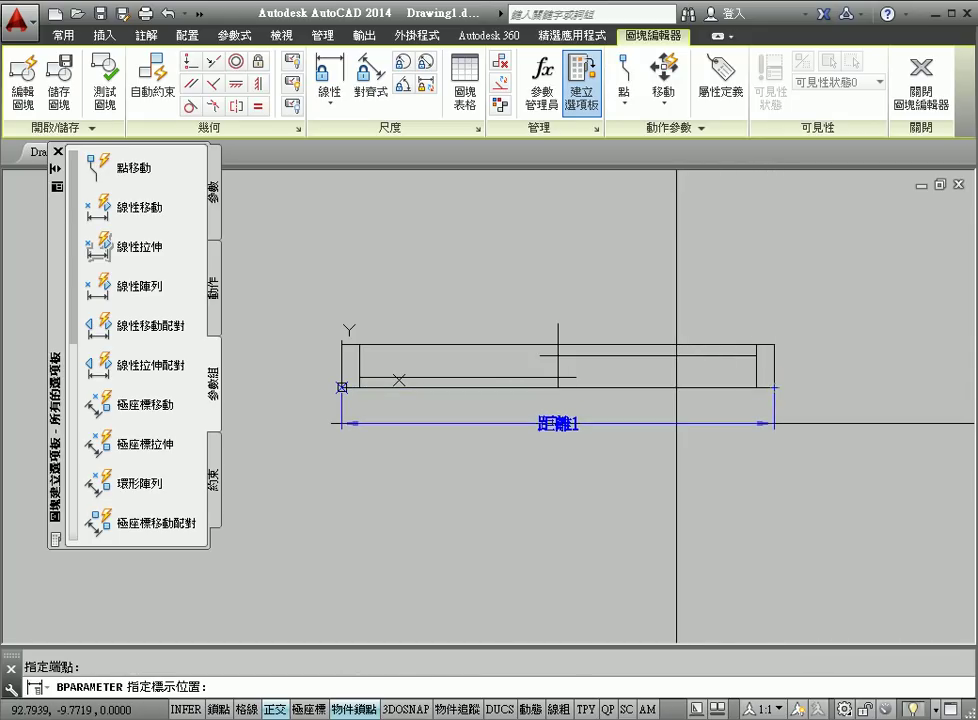
left_click(673, 421)
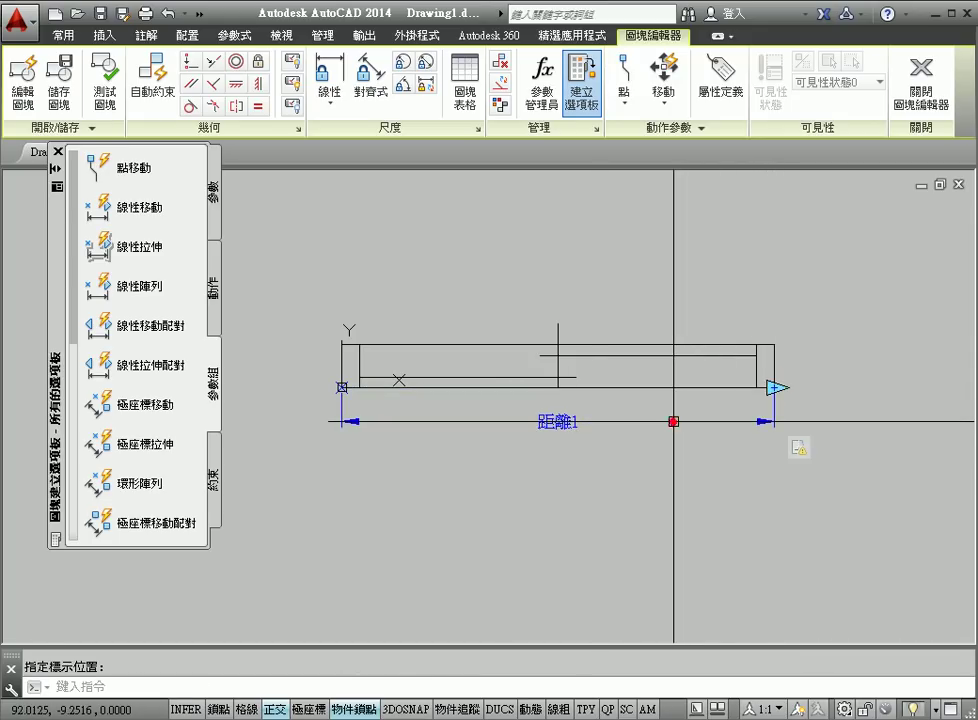
Give the stretch action a new selection set framing the right end, with five objects selected.
right_click(805, 450)
mouse_move(852, 481)
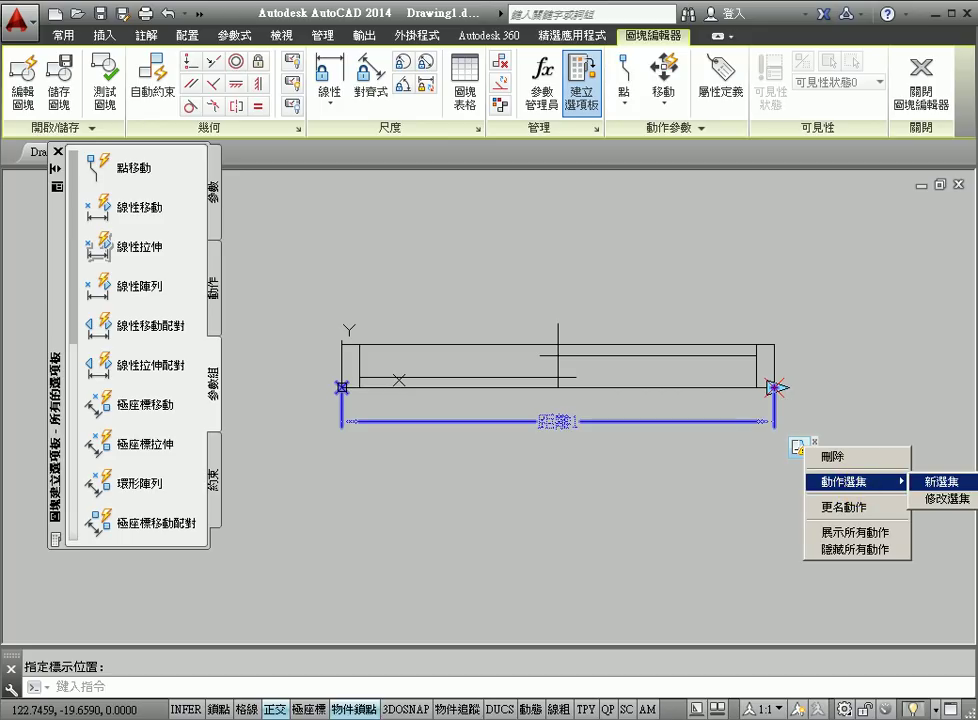
left_click(940, 481)
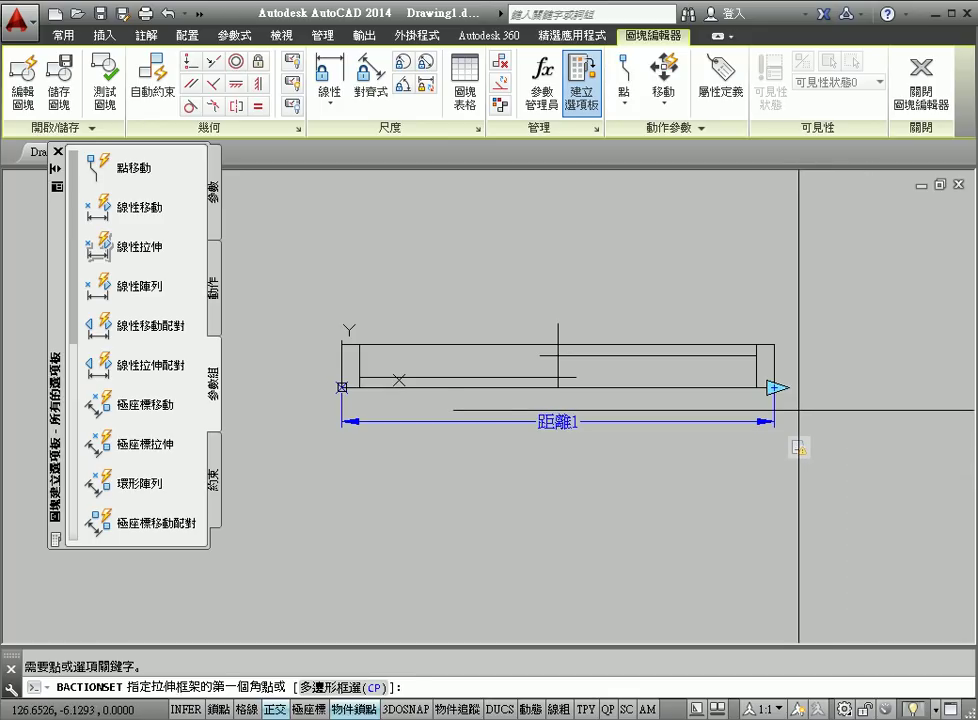
left_click(798, 410)
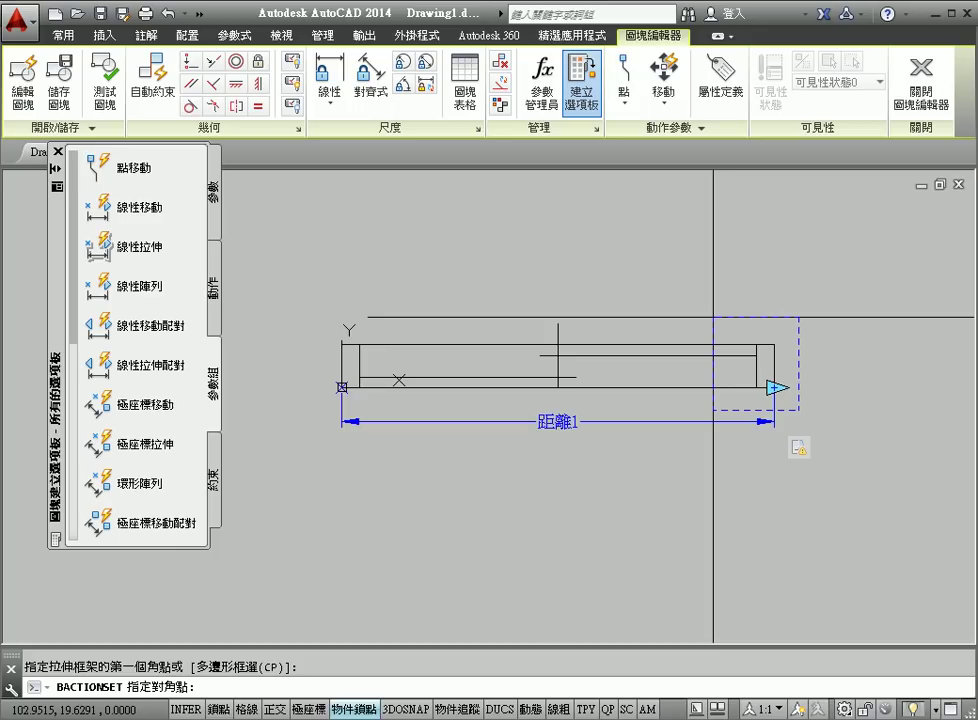
left_click(713, 318)
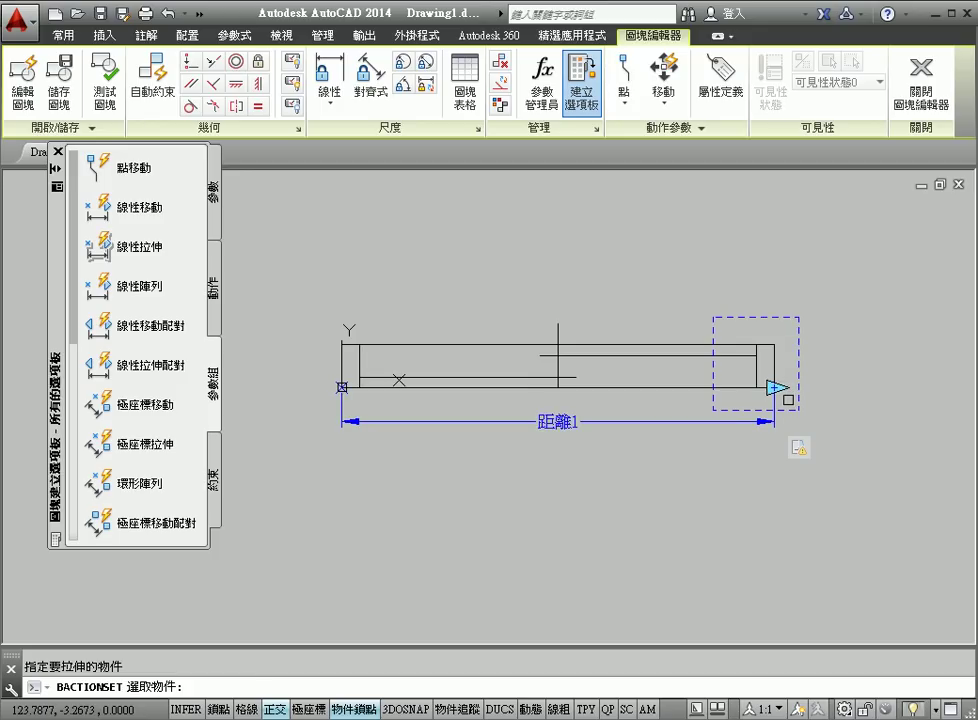
left_click(788, 399)
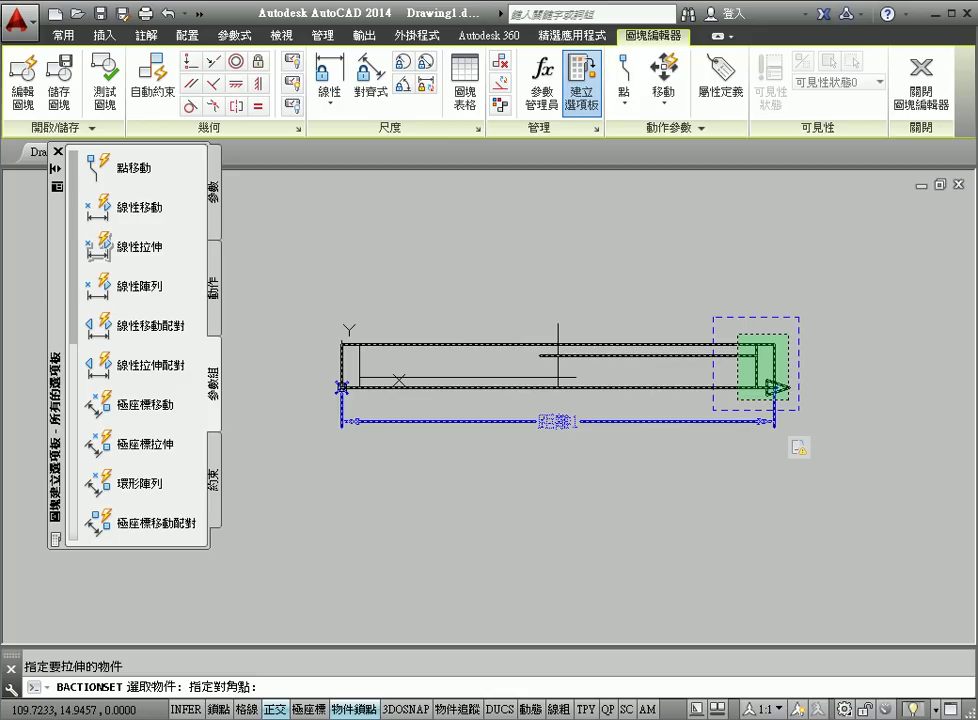
left_click(738, 335)
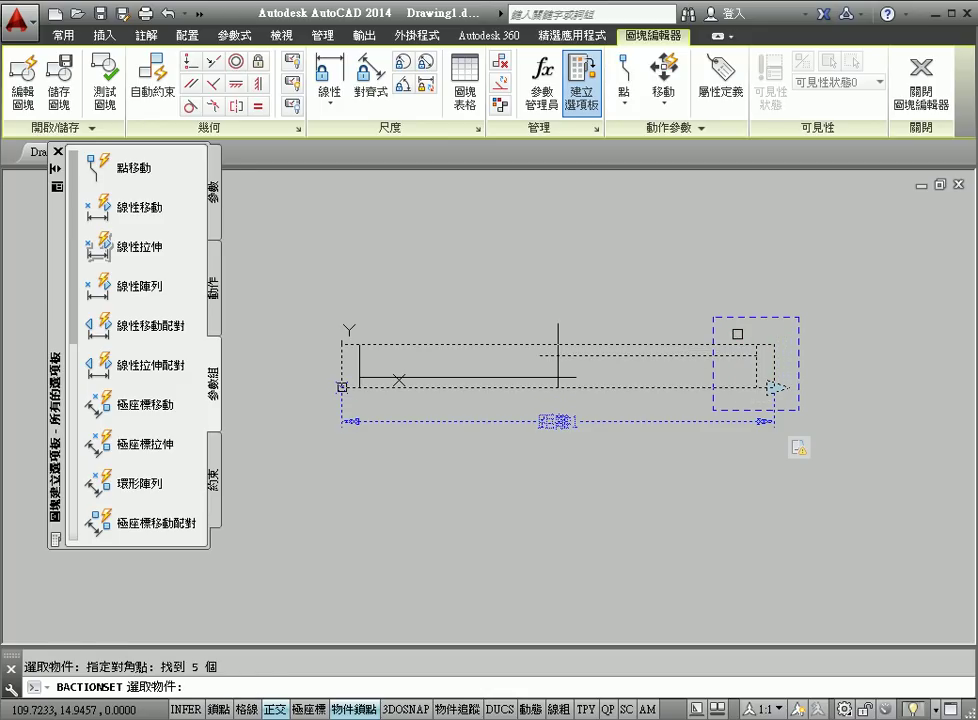
key("Return")
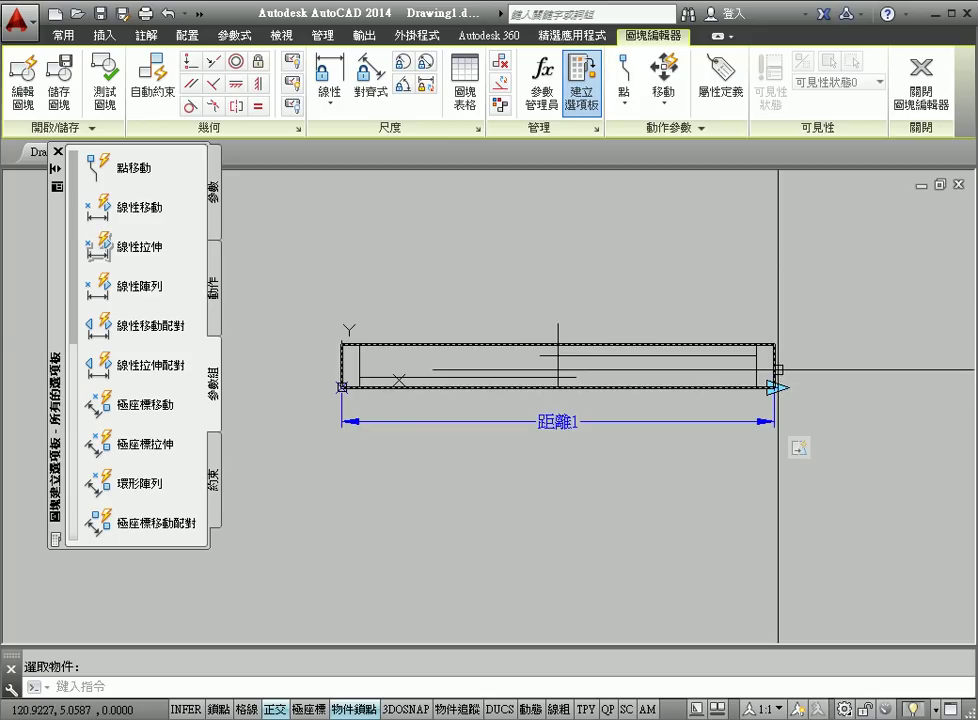
Add a Stretch action on Distance1's right end, framing the middle section and selecting three lines.
left_click(217, 291)
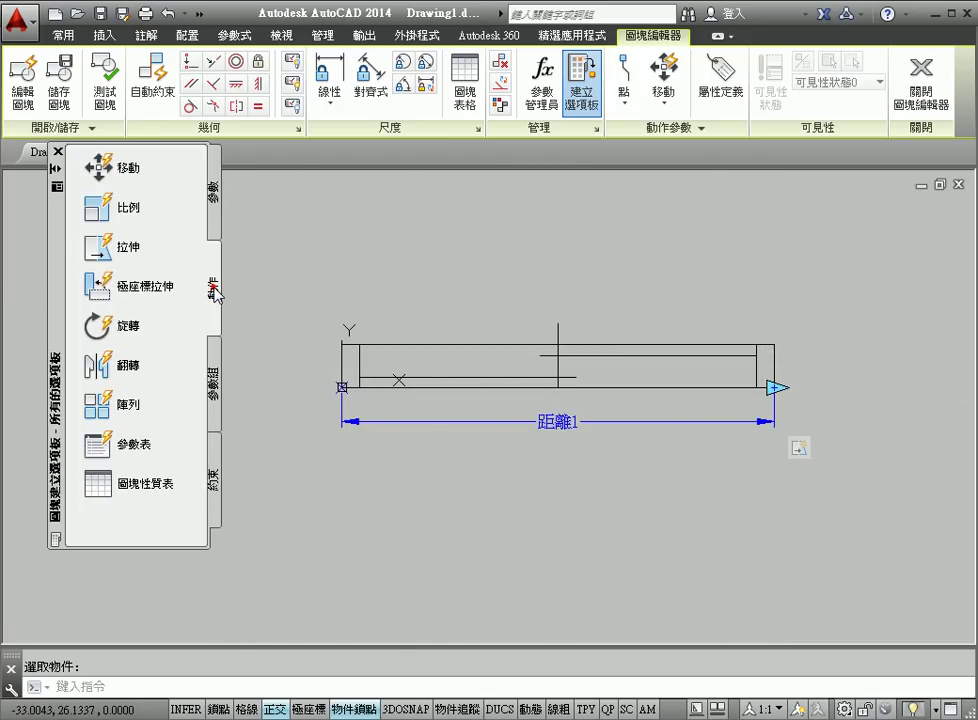
left_click(102, 248)
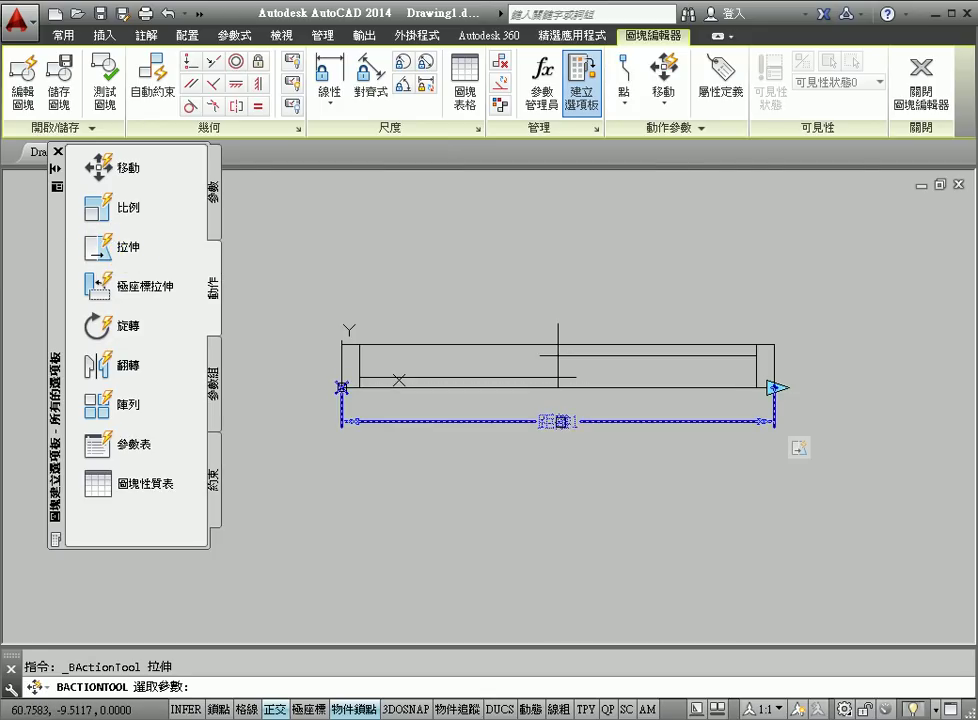
left_click(545, 421)
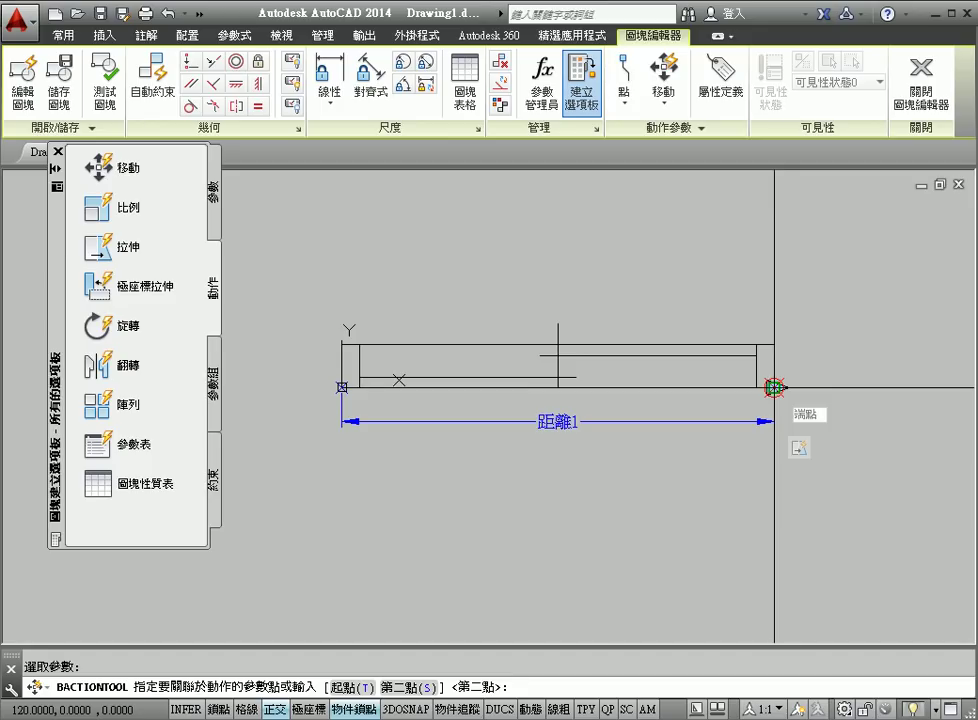
left_click(774, 388)
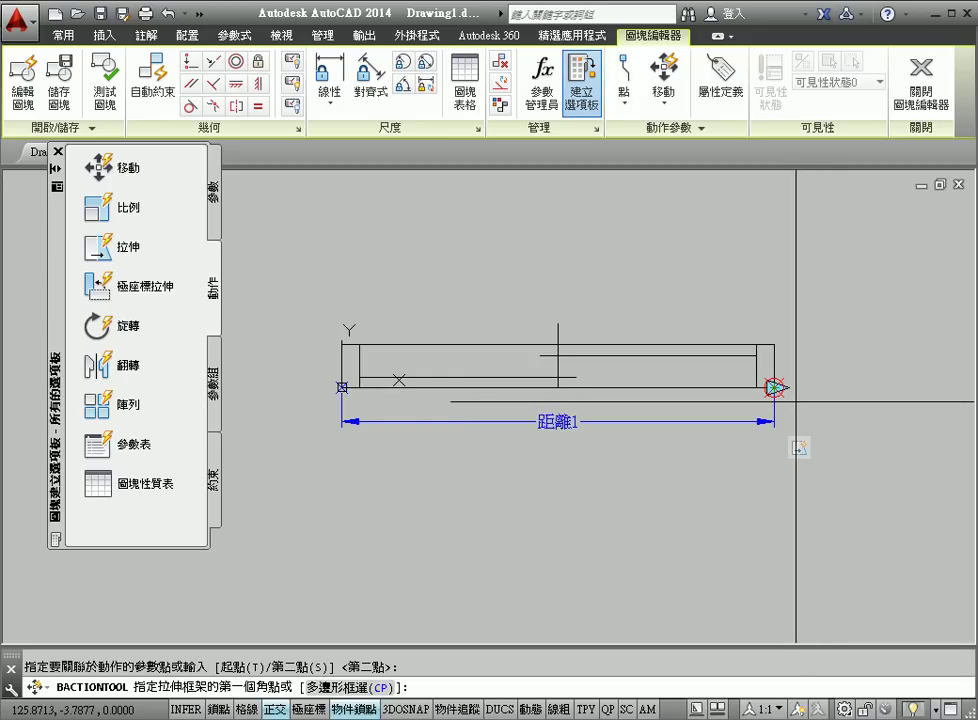
left_click(590, 403)
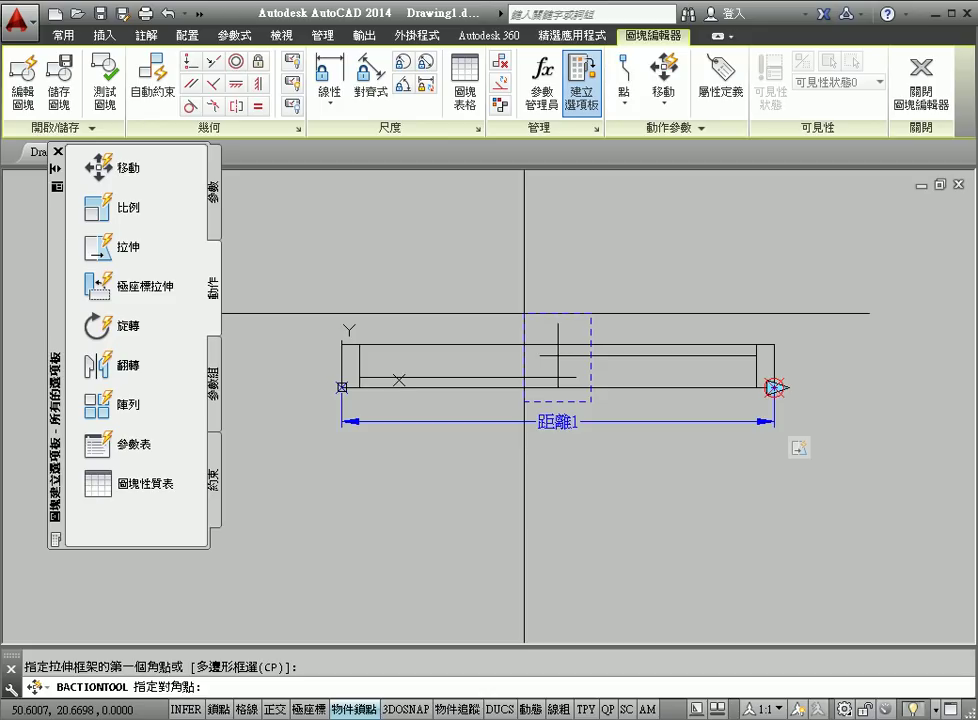
left_click(524, 313)
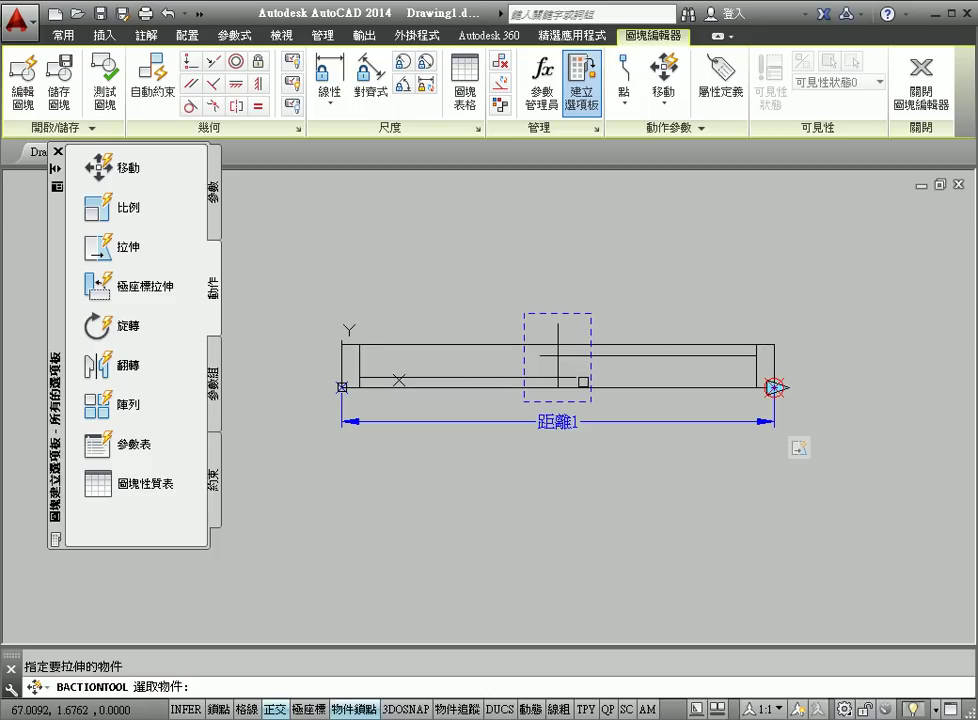
scroll(583, 381, "up", 4)
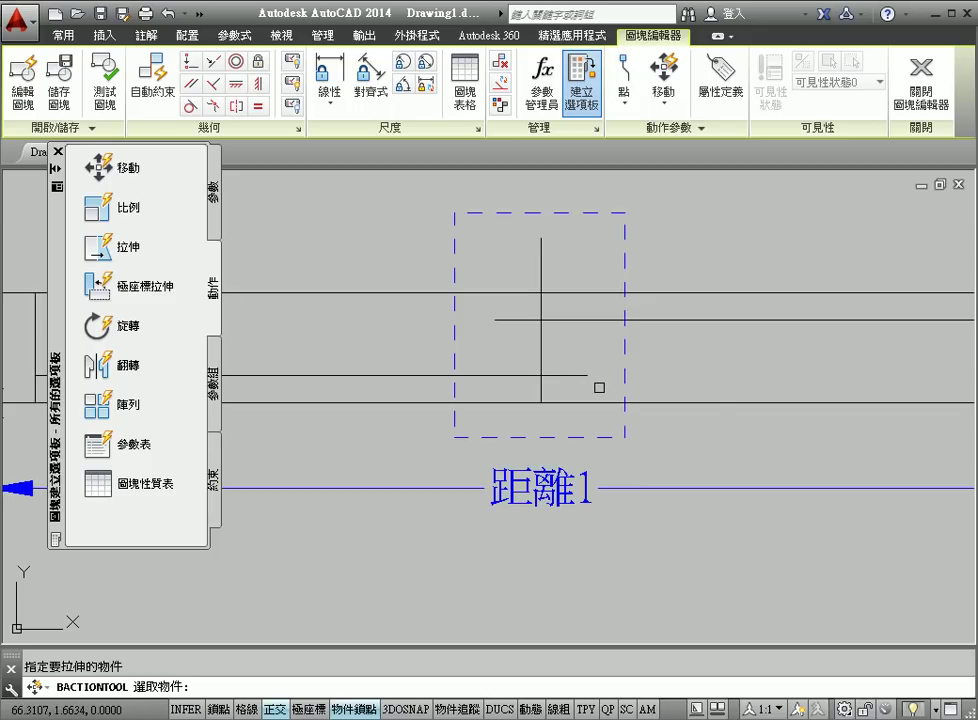
left_click(601, 383)
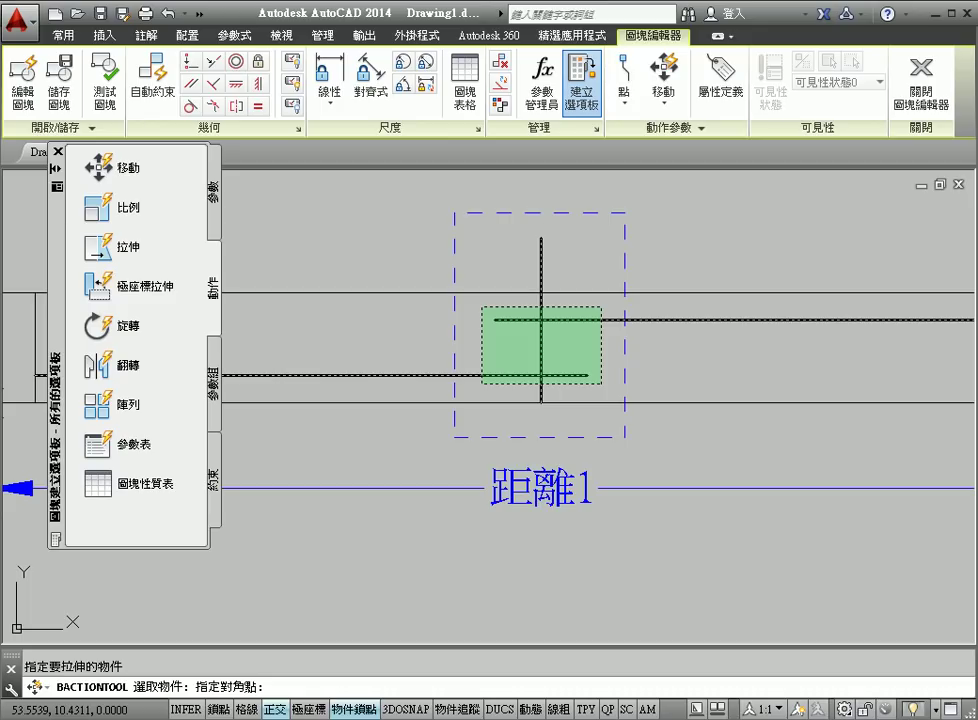
left_click(482, 307)
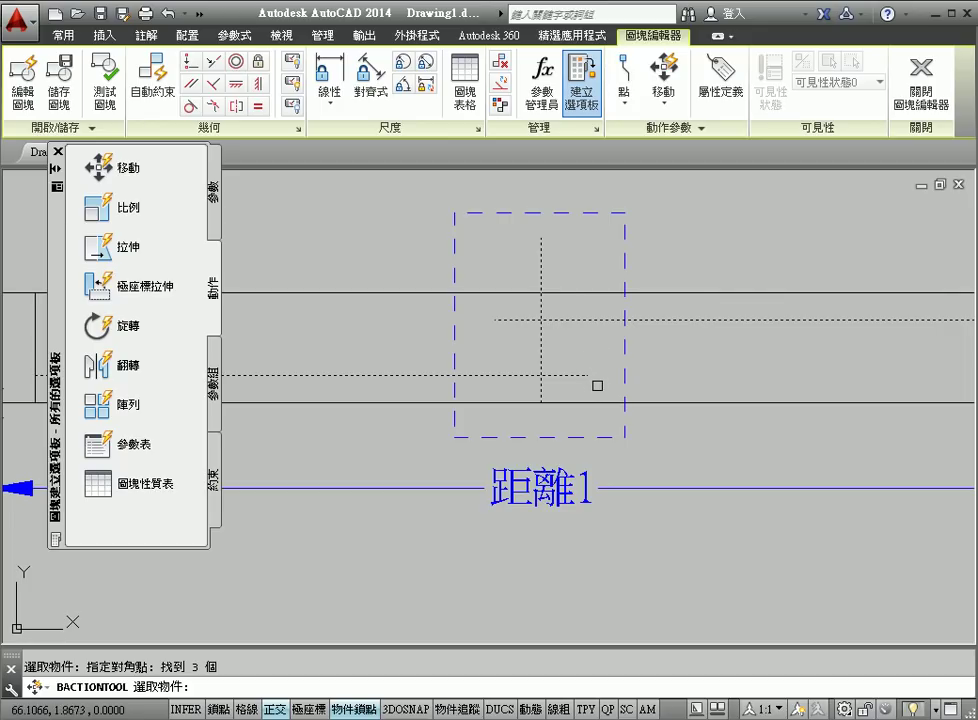
scroll(597, 386, "down", 2)
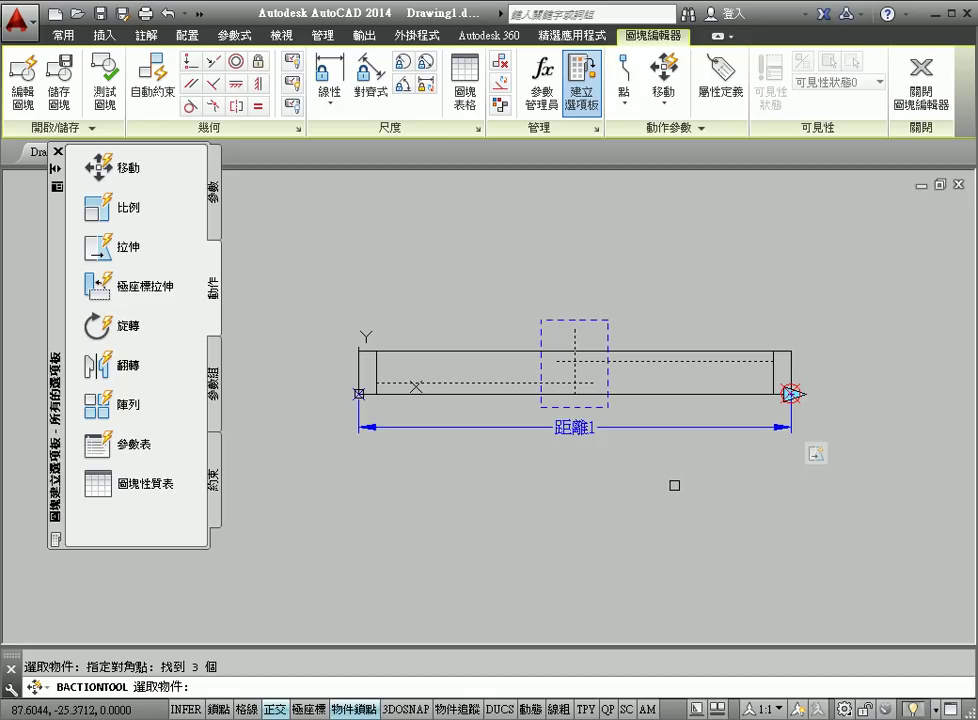
Finish the stretch action and display 拉伸1's frame, affected objects and properties.
key("Return")
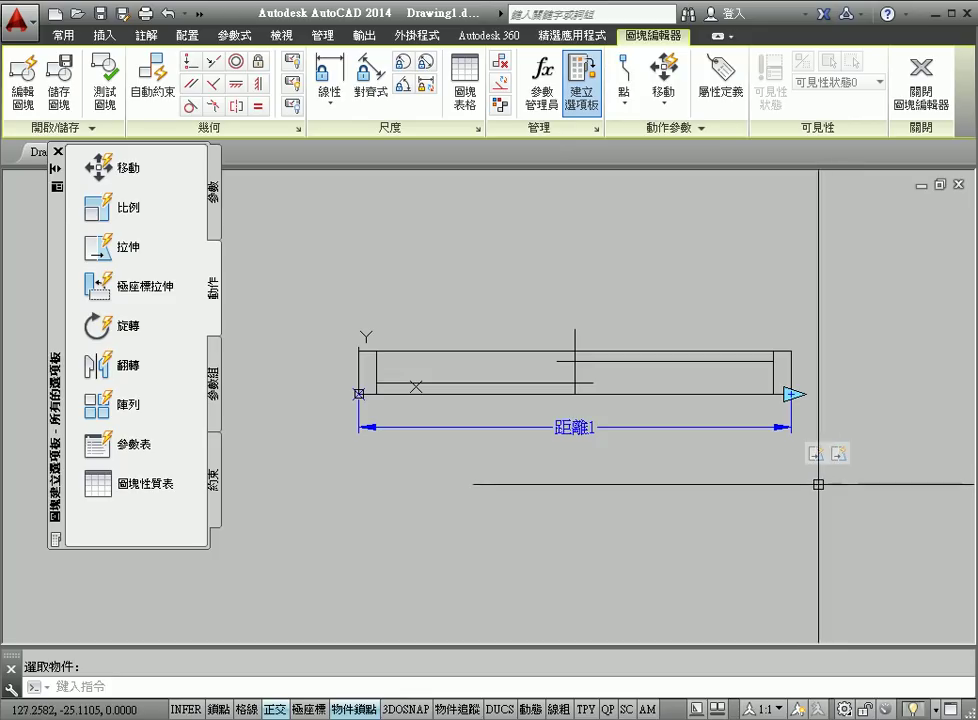
left_click(626, 390)
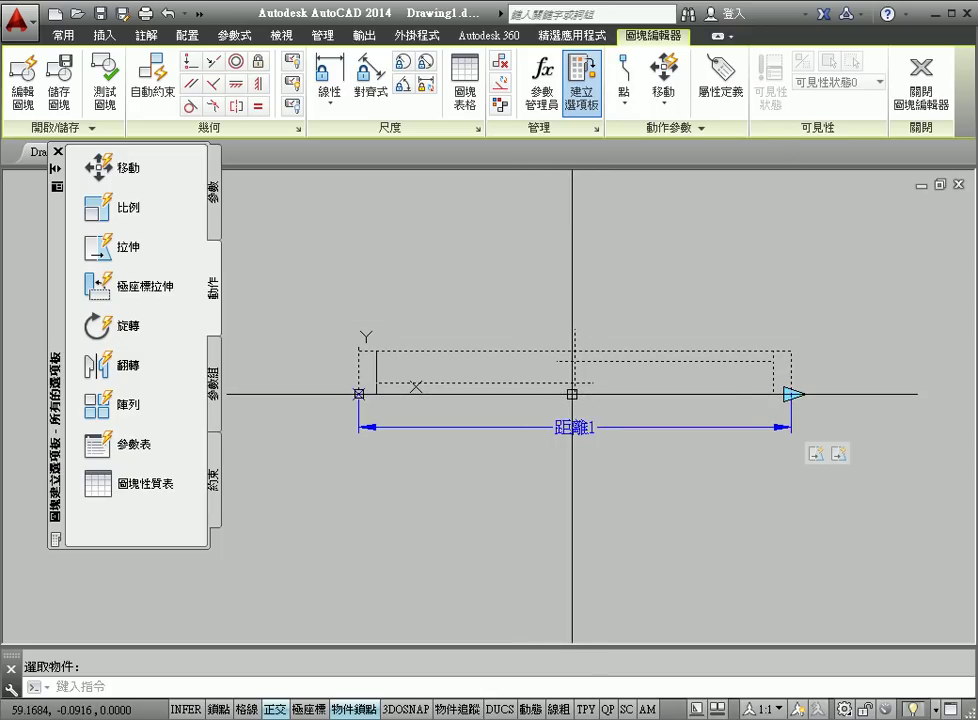
left_click(843, 456)
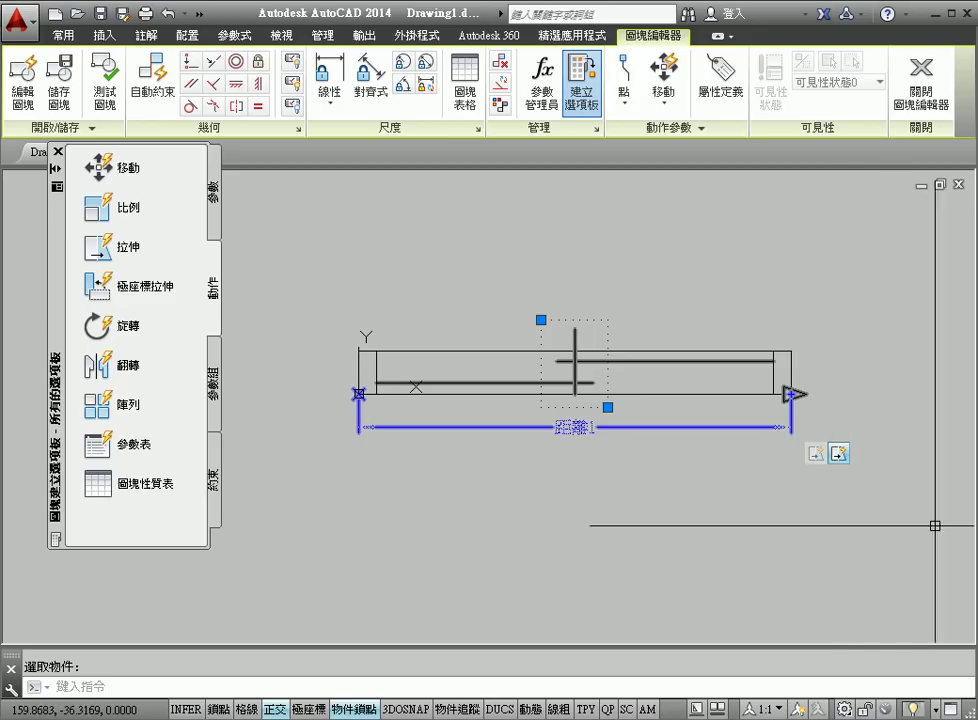
double_click(836, 457)
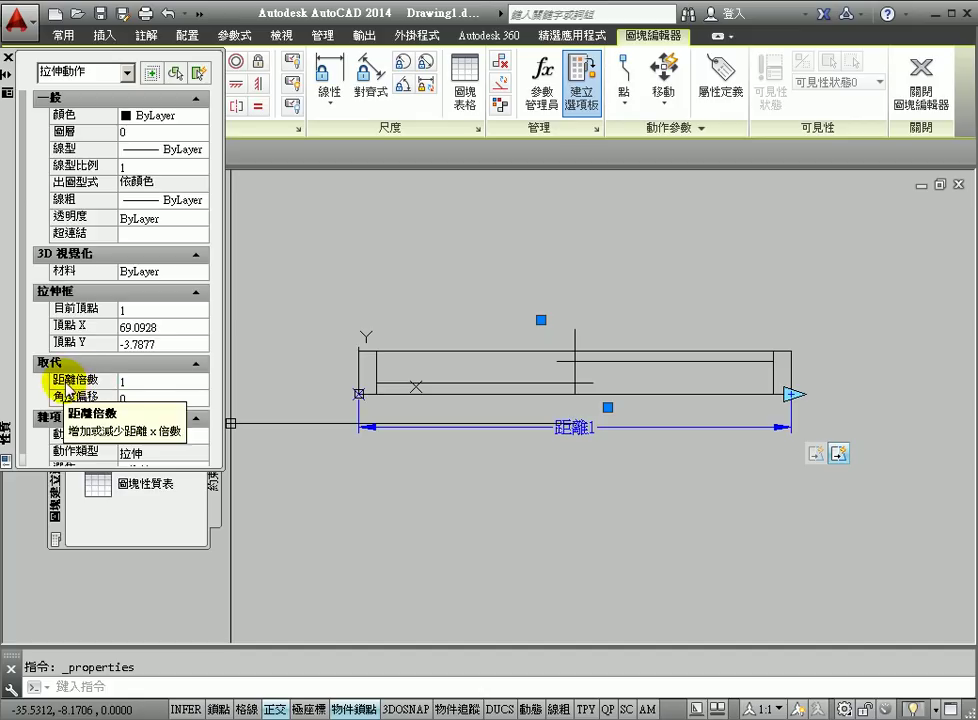
Set 拉伸1's distance multiplier (距離倍數) to 0.5 and close the Properties palette.
left_click(128, 382)
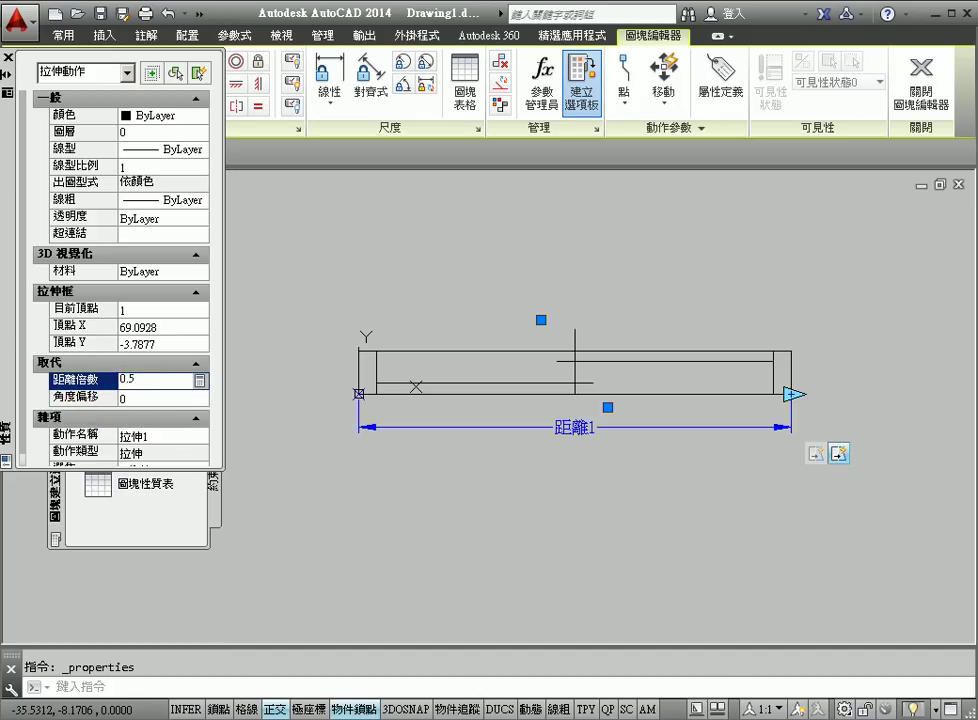
left_click(124, 401)
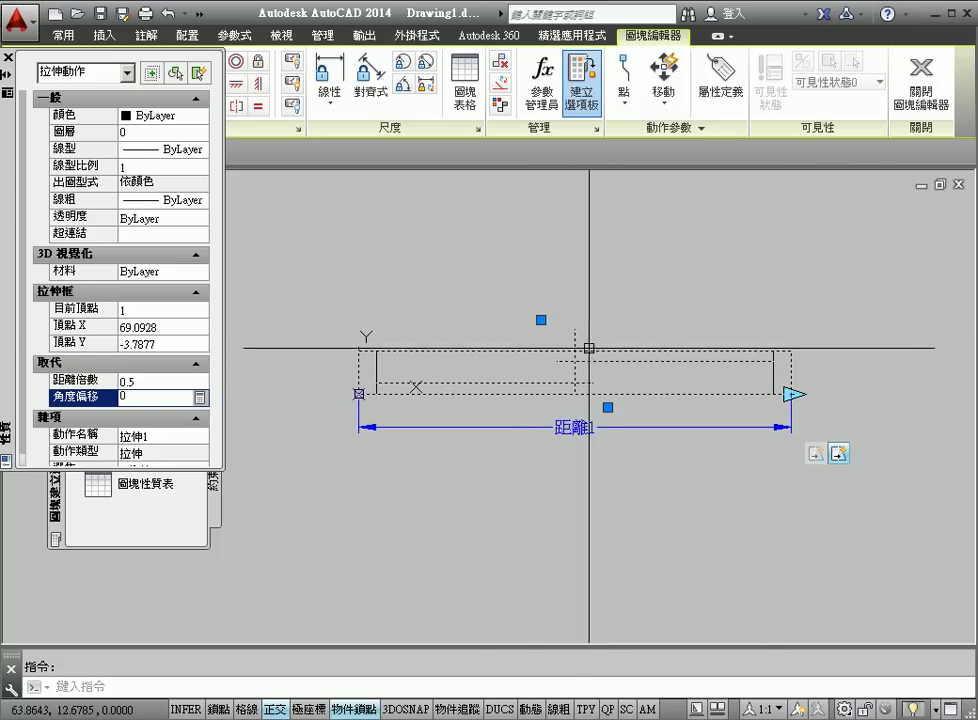
left_click(10, 59)
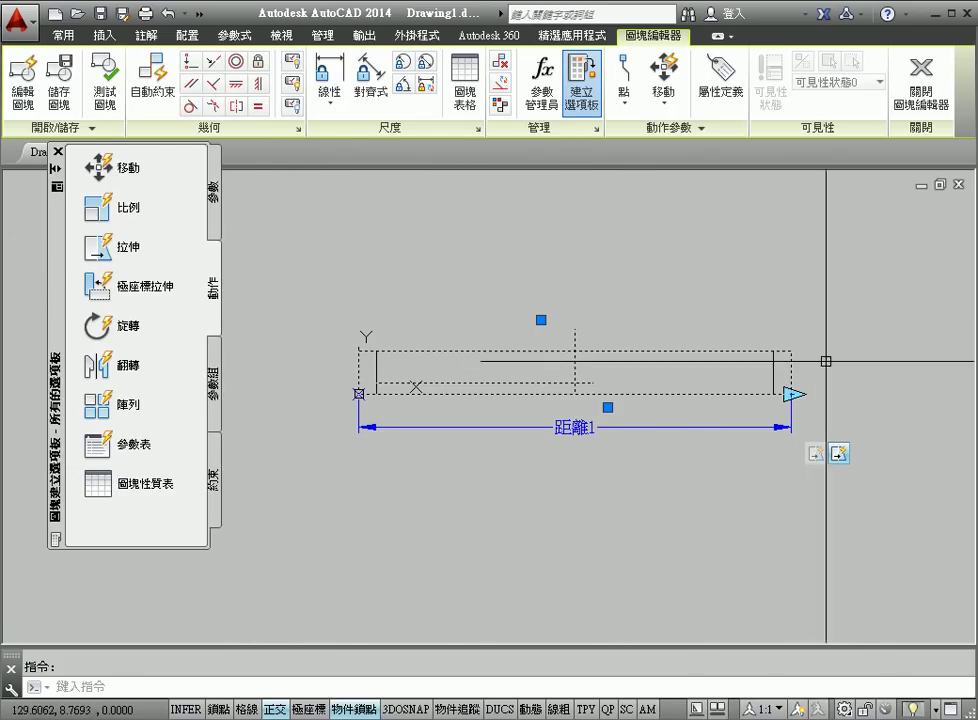
Save W1, leave the Block Editor, and test-stretch the window longer using its right grip.
left_click(59, 88)
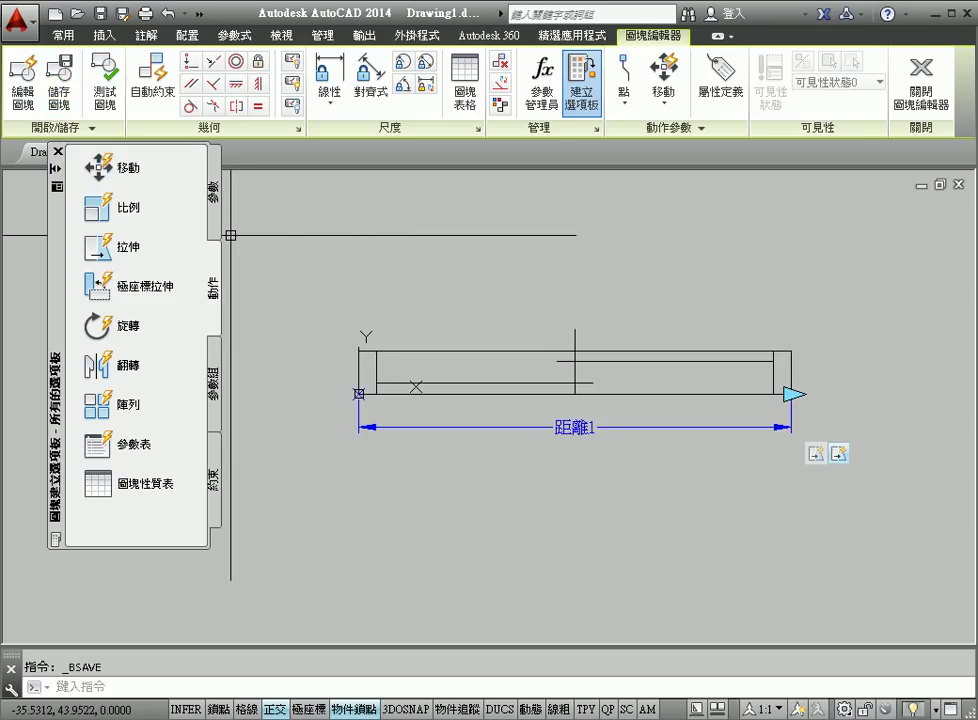
left_click(905, 90)
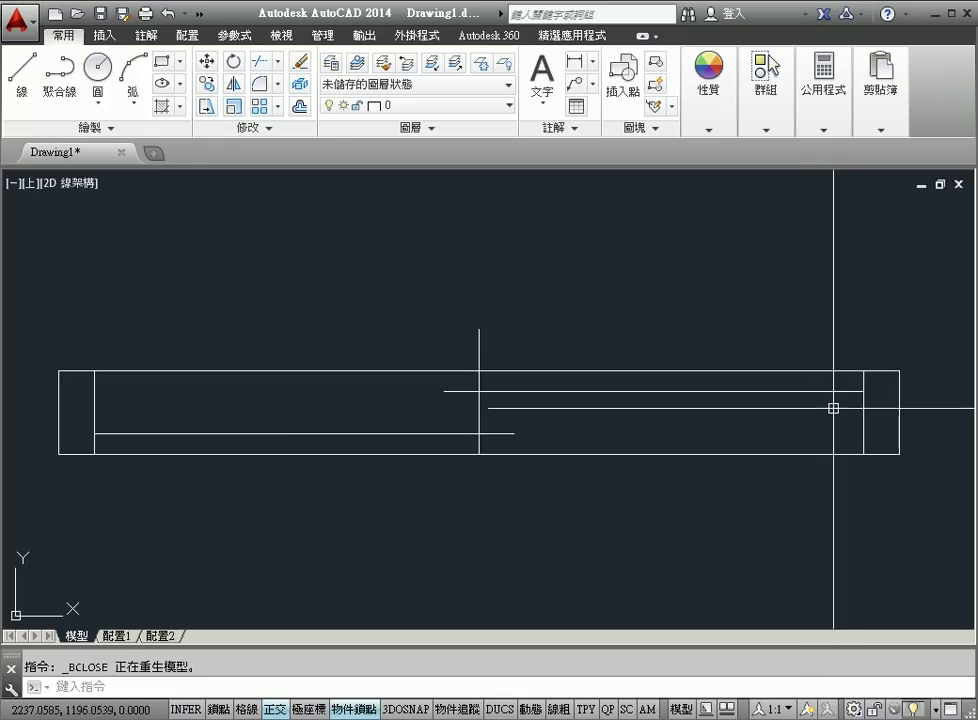
scroll(640, 445, "down", 2)
middle_click_drag(632, 447, 576, 377)
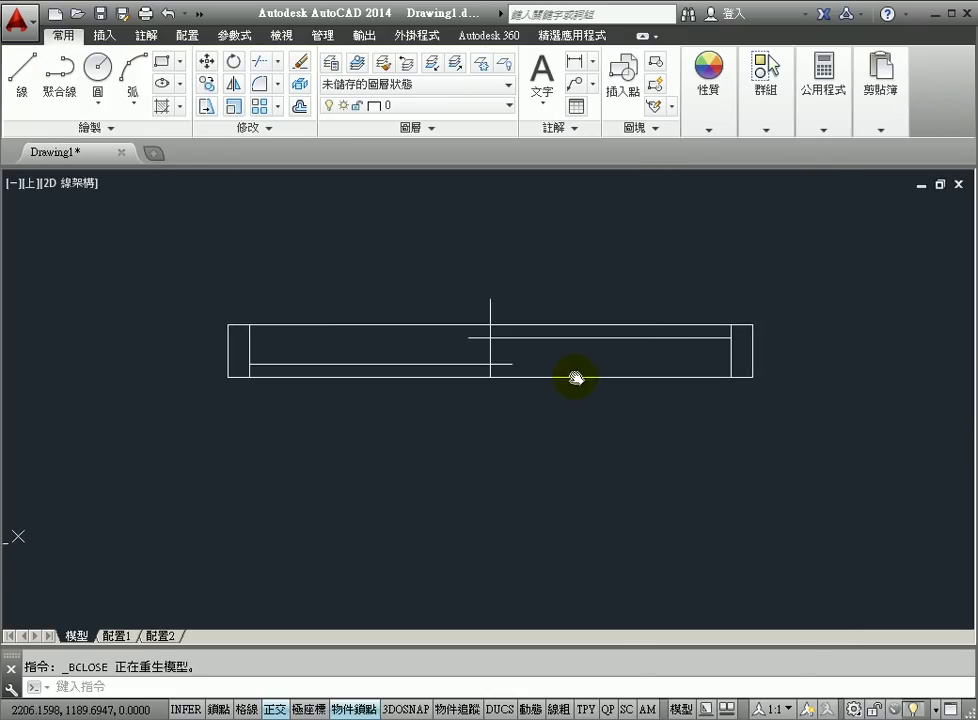
left_click(694, 377)
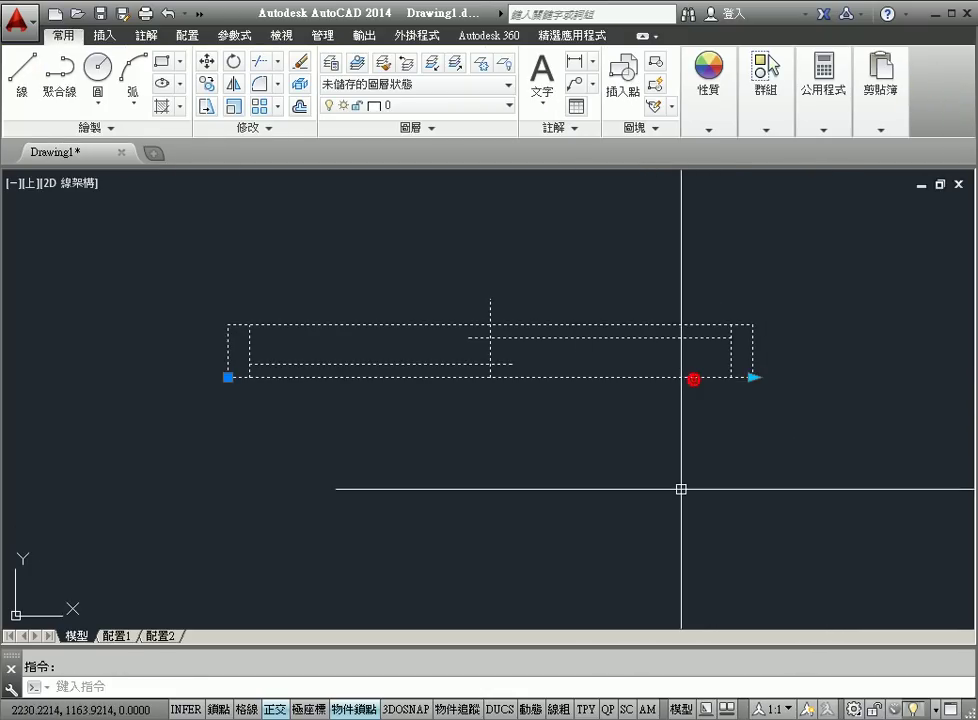
left_click(752, 377)
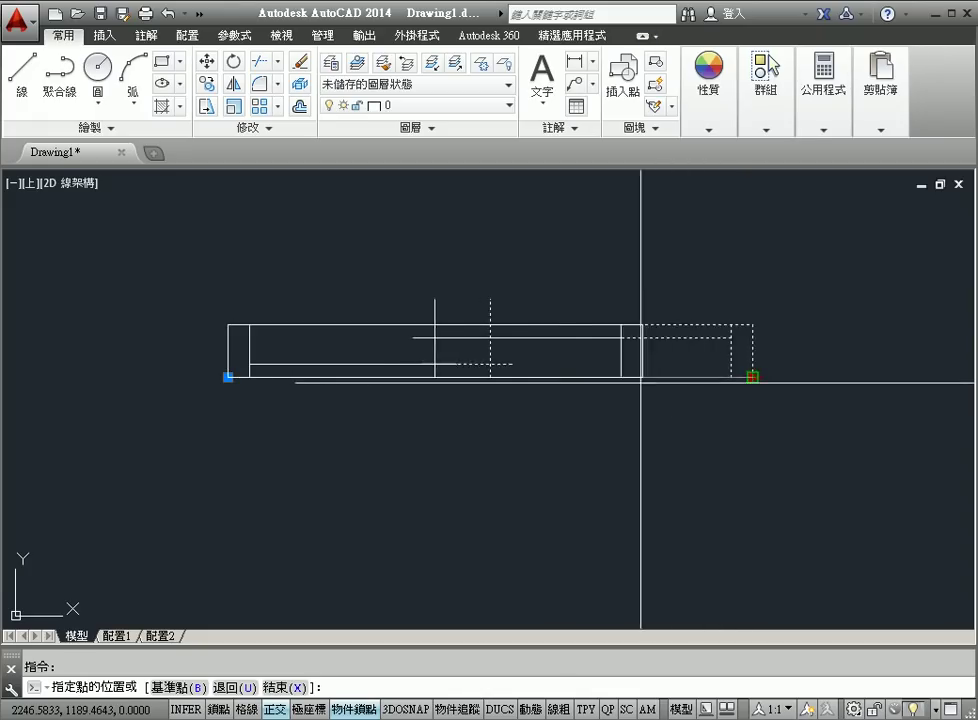
left_click(563, 377)
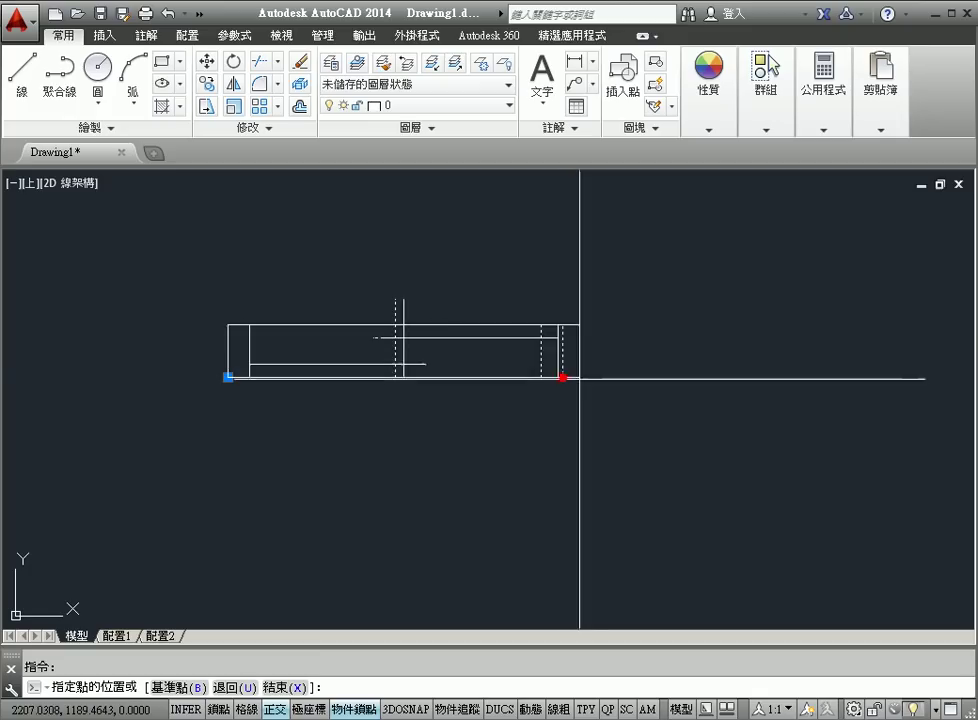
left_click(906, 377)
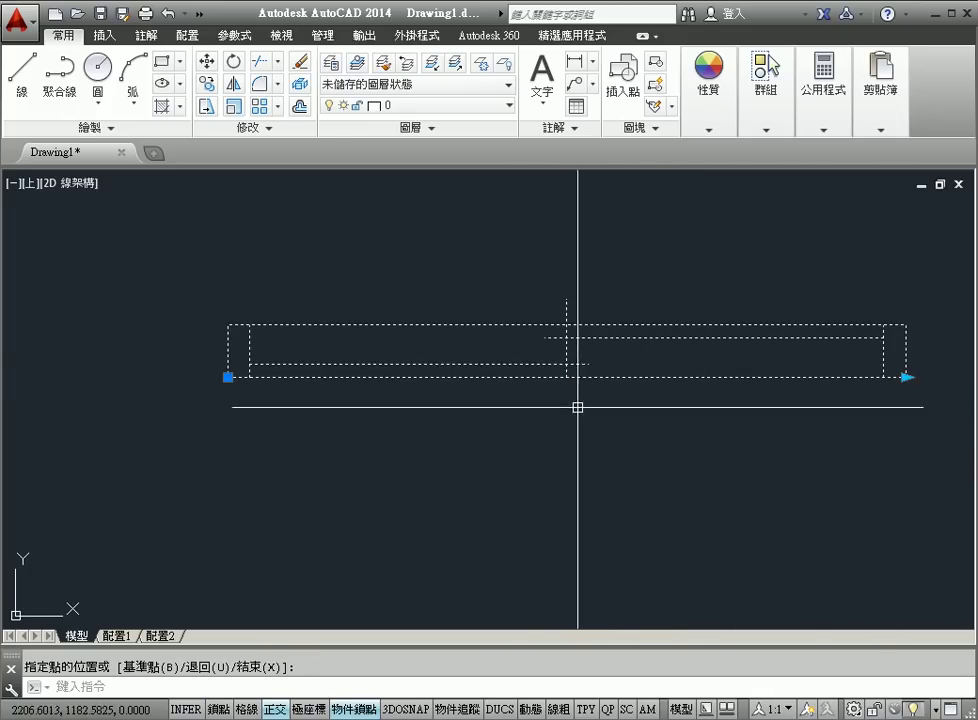
key("Escape")
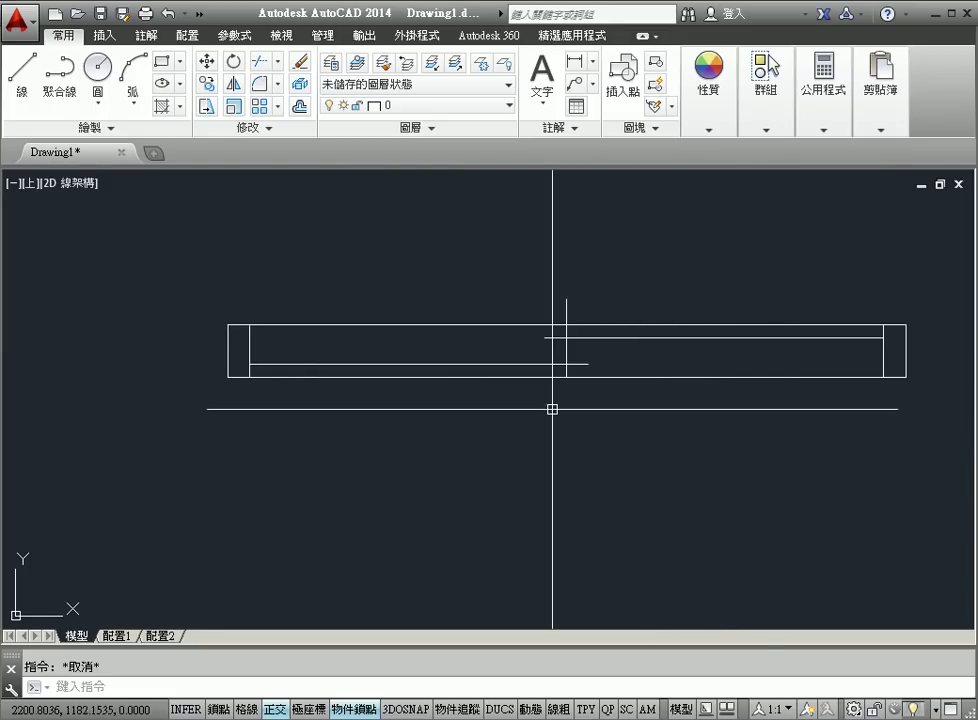
type("i")
key("Return")
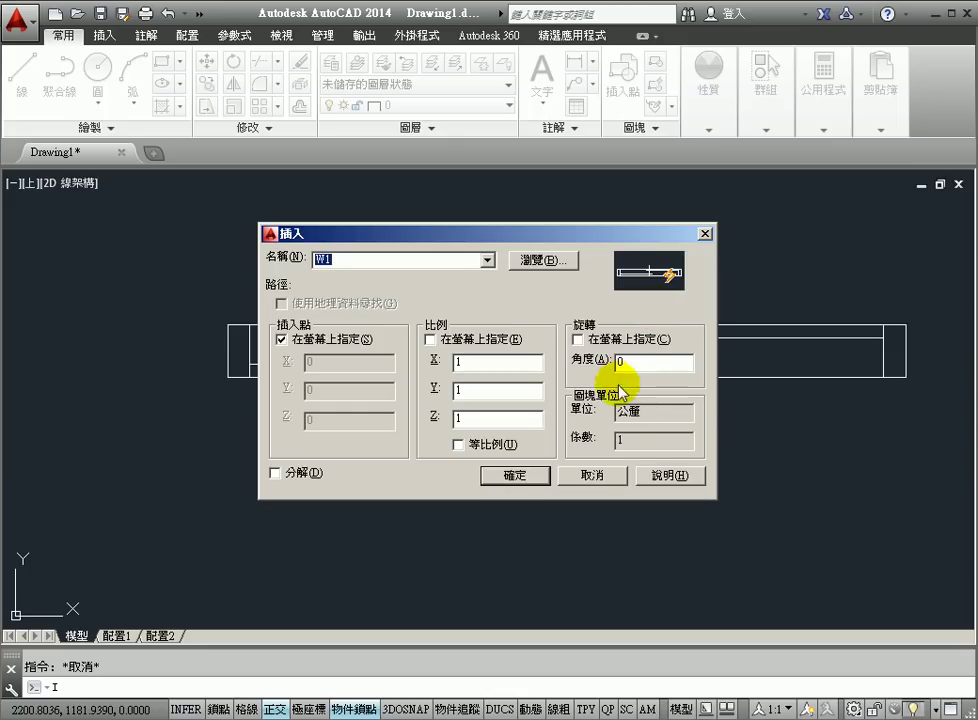
left_click(596, 476)
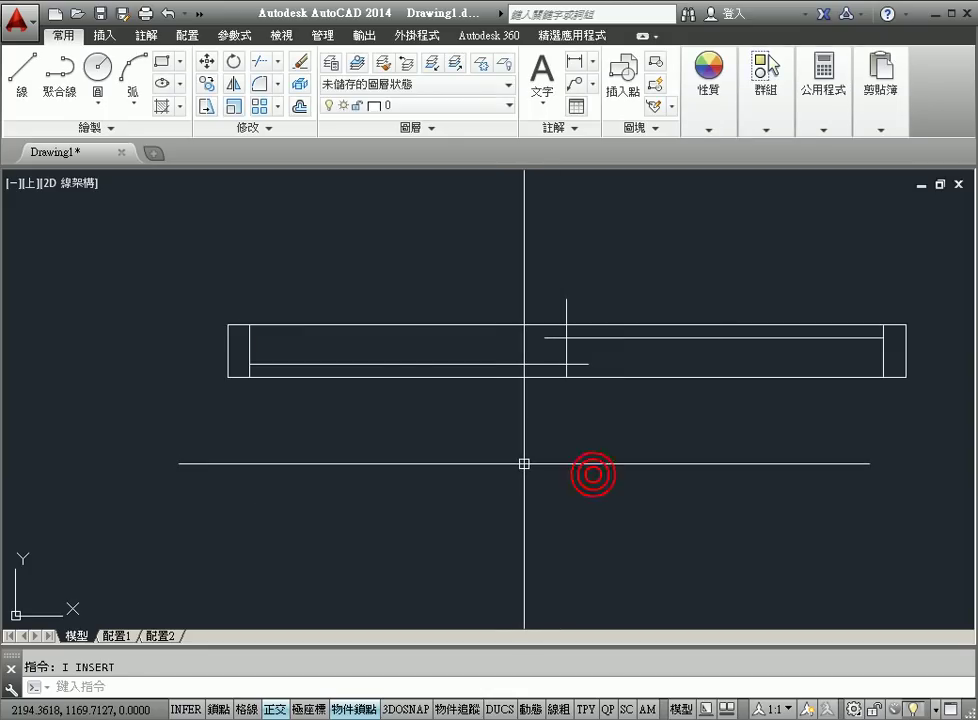